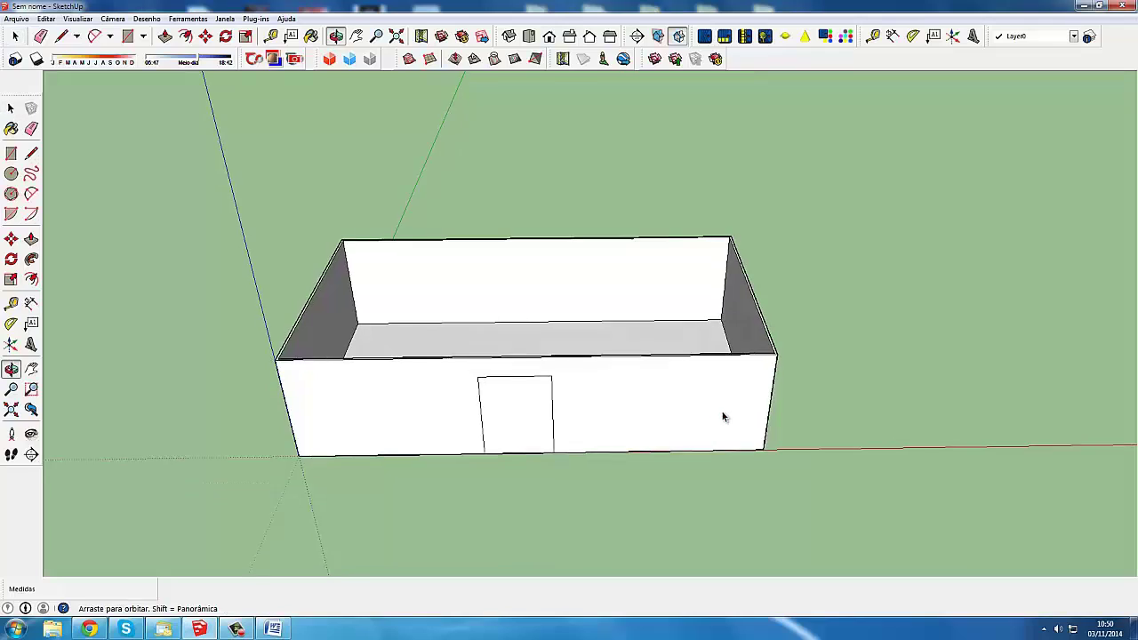
- Orbit and zoom around the open-topped box to bring the front wall's door face into view
middle_drag(736, 428, 721, 413)
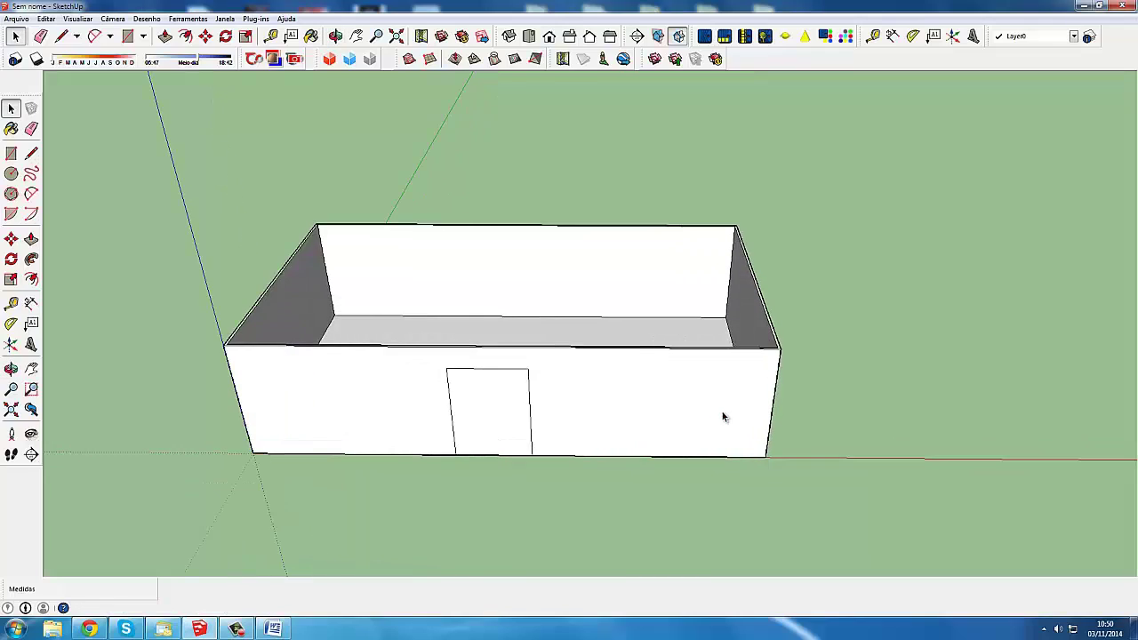
mouse_move(554, 399)
middle_down()
mouse_move(535, 381)
mouse_move(437, 376)
mouse_move(516, 403)
mouse_move(423, 326)
mouse_move(510, 355)
mouse_move(554, 432)
mouse_move(716, 366)
mouse_move(704, 352)
middle_up()
scroll(515, 404, down, 3)
scroll(715, 366, up, 2)
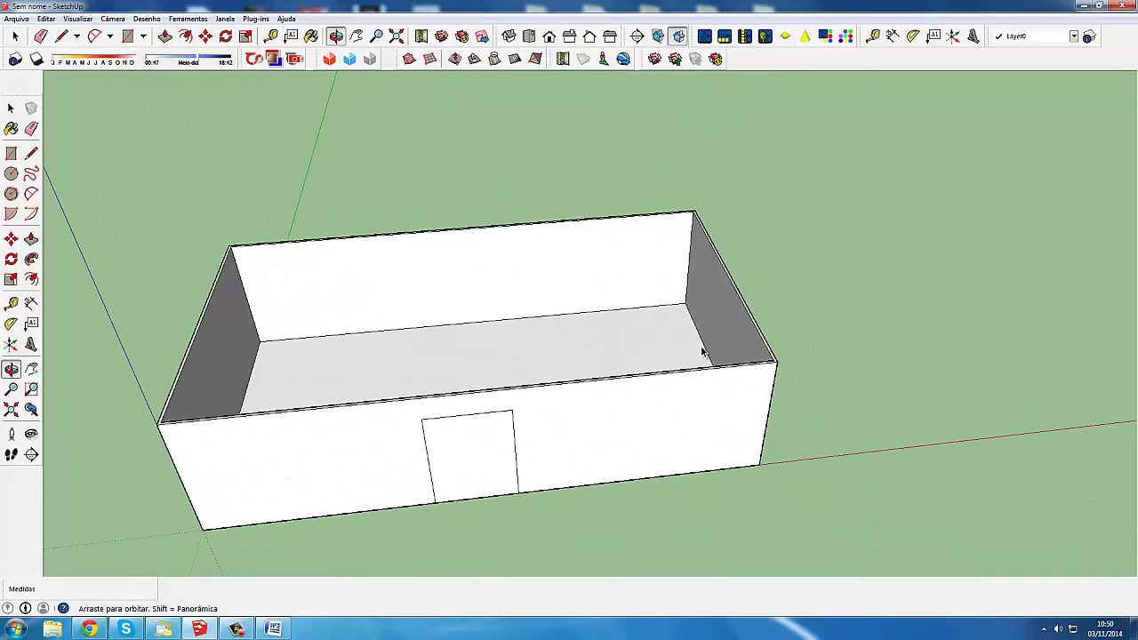
scroll(703, 353, down, 2)
mouse_move(571, 389)
middle_down()
mouse_move(520, 338)
mouse_move(565, 381)
middle_up()
scroll(564, 380, up, 2)
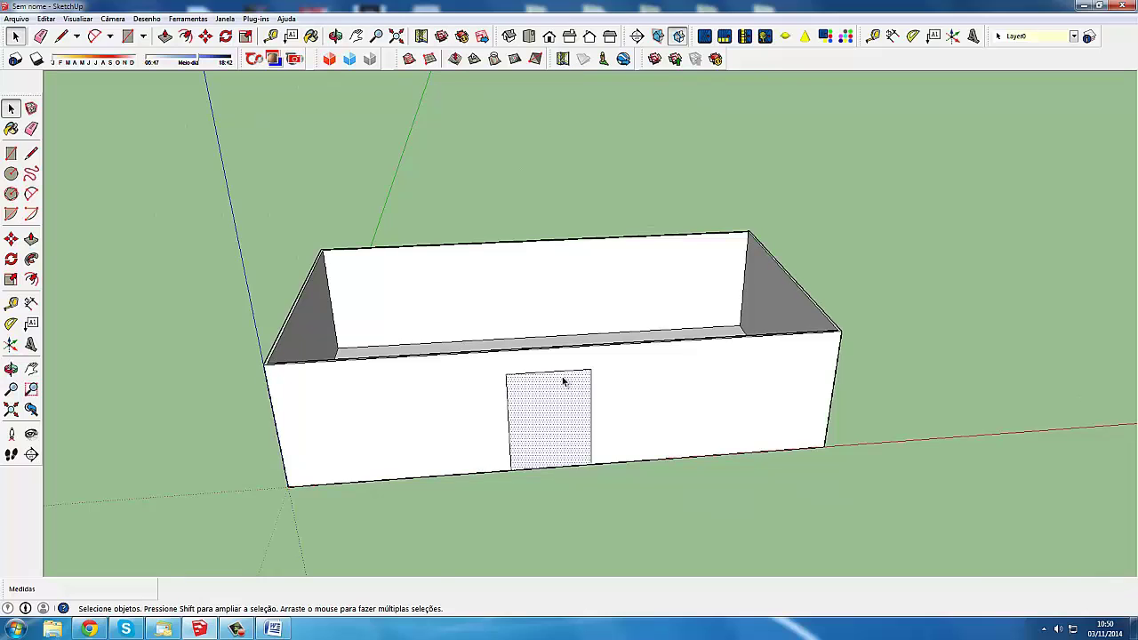
scroll(569, 391, down, 2)
scroll(574, 409, up, 2)
mouse_move(752, 435)
middle_down()
mouse_move(666, 483)
mouse_move(663, 466)
middle_up()
scroll(663, 466, up, 2)
scroll(665, 449, down, 2)
scroll(538, 380, up, 2)
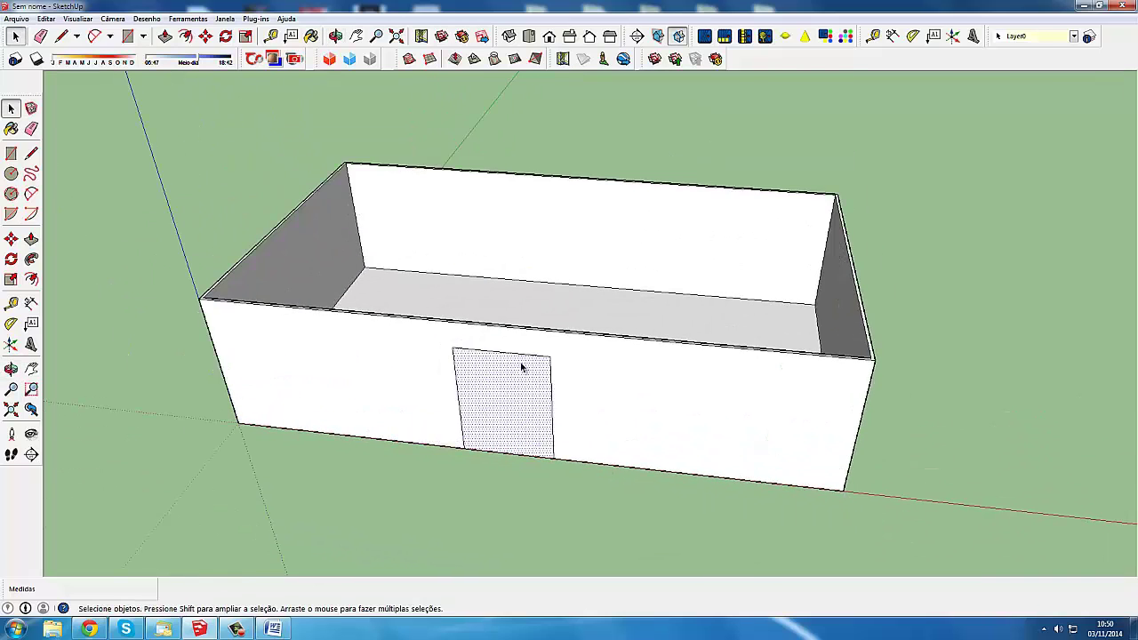
scroll(520, 363, up, 2)
scroll(521, 369, down, 2)
scroll(521, 378, up, 2)
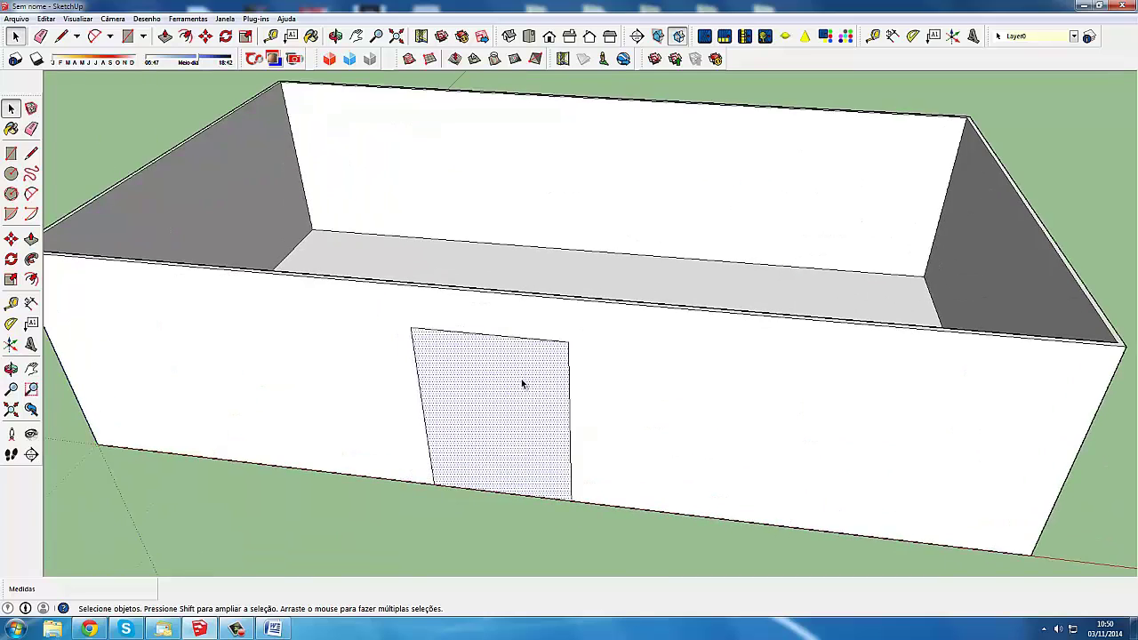
scroll(521, 379, down, 2)
scroll(523, 381, up, 2)
scroll(548, 388, down, 2)
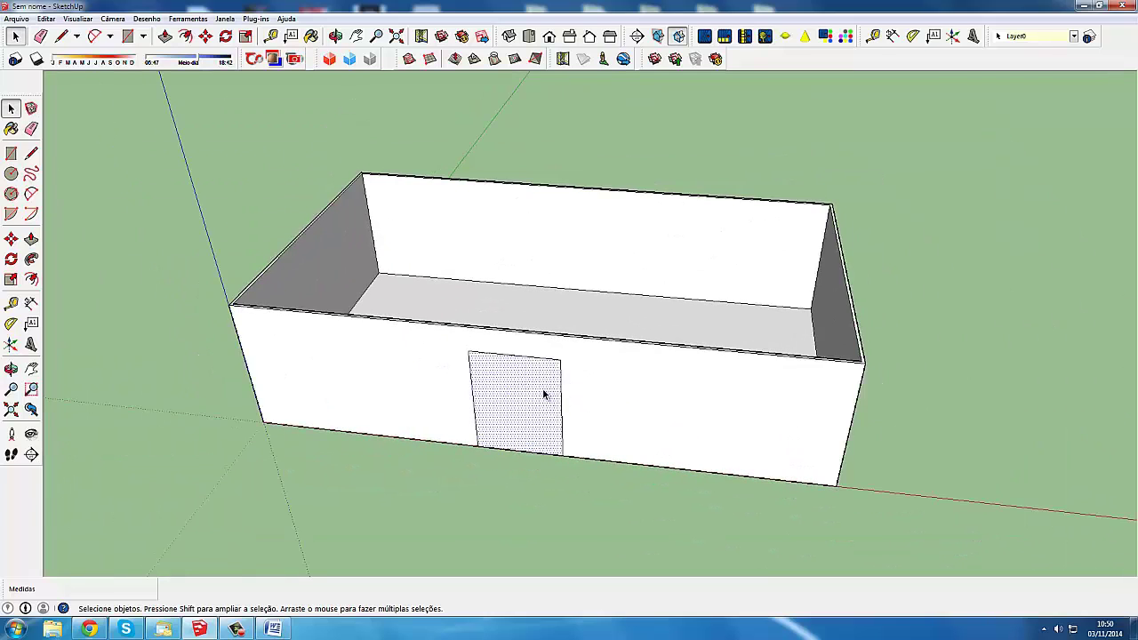
scroll(545, 394, up, 2)
- Delete the door face on the front wall to open the doorway
click(545, 393)
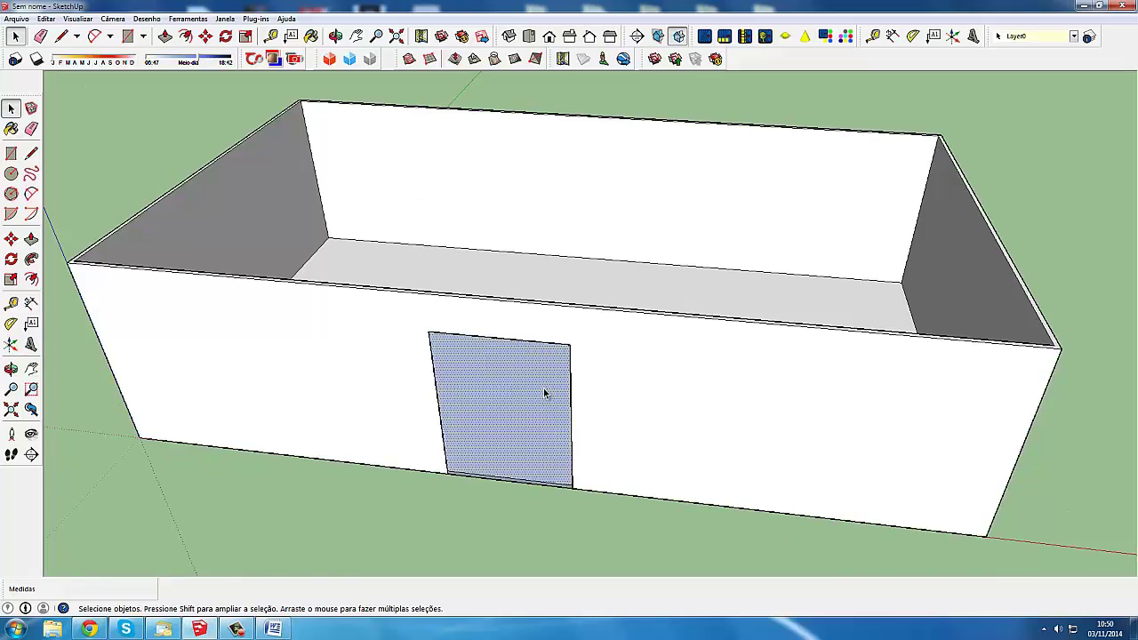
key(Delete)
scroll(545, 394, down, 2)
- Orbit around the box to view the new doorway from inside the room
mouse_move(580, 358)
middle_down()
mouse_move(391, 399)
mouse_move(599, 337)
mouse_move(279, 364)
mouse_move(247, 342)
mouse_move(595, 279)
mouse_move(594, 229)
middle_up()
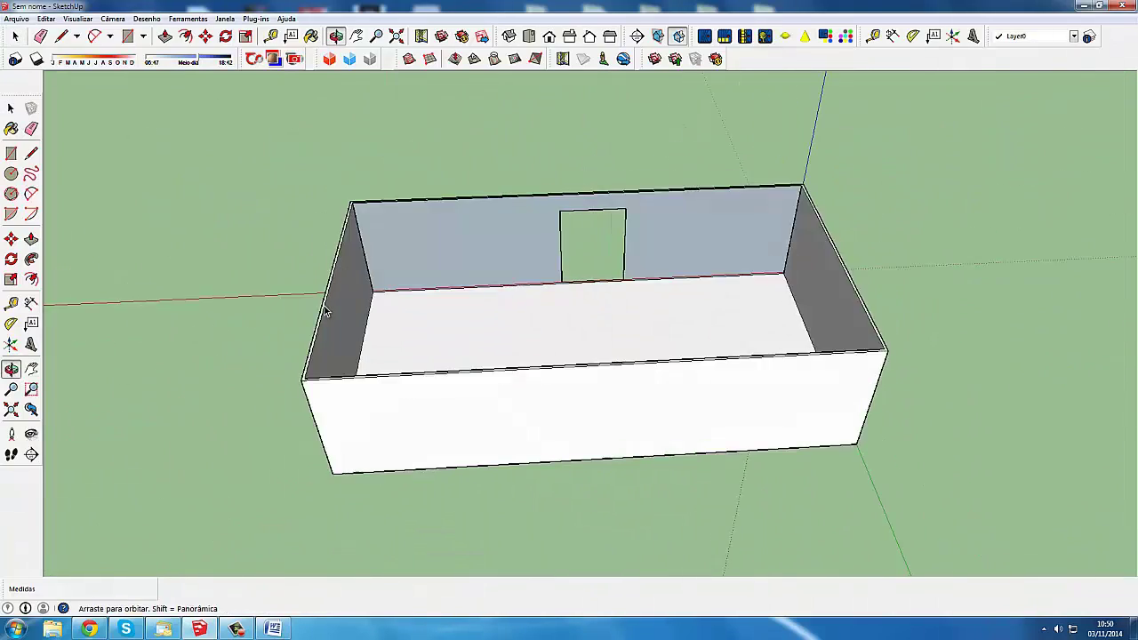
scroll(594, 228, up, 2)
scroll(574, 224, up, 2)
scroll(490, 236, down, 3)
mouse_move(489, 237)
middle_down()
mouse_move(762, 233)
mouse_move(499, 238)
mouse_move(363, 223)
mouse_move(430, 227)
middle_up()
scroll(499, 238, up, 2)
scroll(431, 227, up, 3)
scroll(431, 229, down, 3)
middle_drag(605, 228, 668, 234)
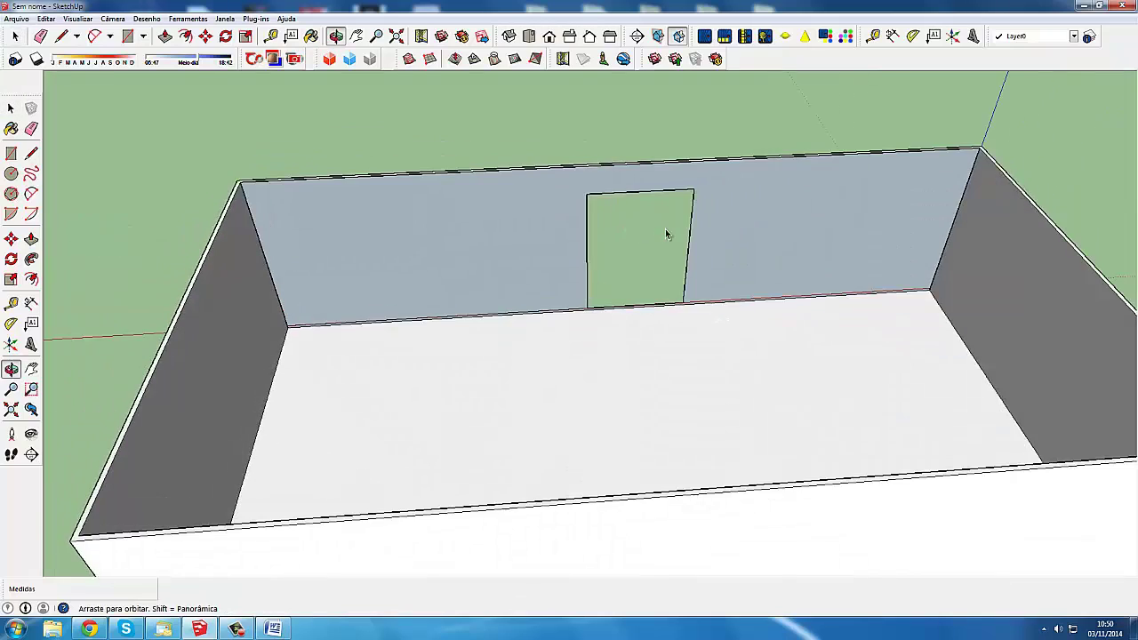
scroll(343, 257, up, 3)
scroll(343, 257, up, 2)
mouse_move(284, 213)
middle_down()
mouse_move(218, 145)
mouse_move(330, 229)
mouse_move(251, 179)
mouse_move(338, 221)
mouse_move(280, 190)
mouse_move(211, 188)
mouse_move(191, 204)
middle_up()
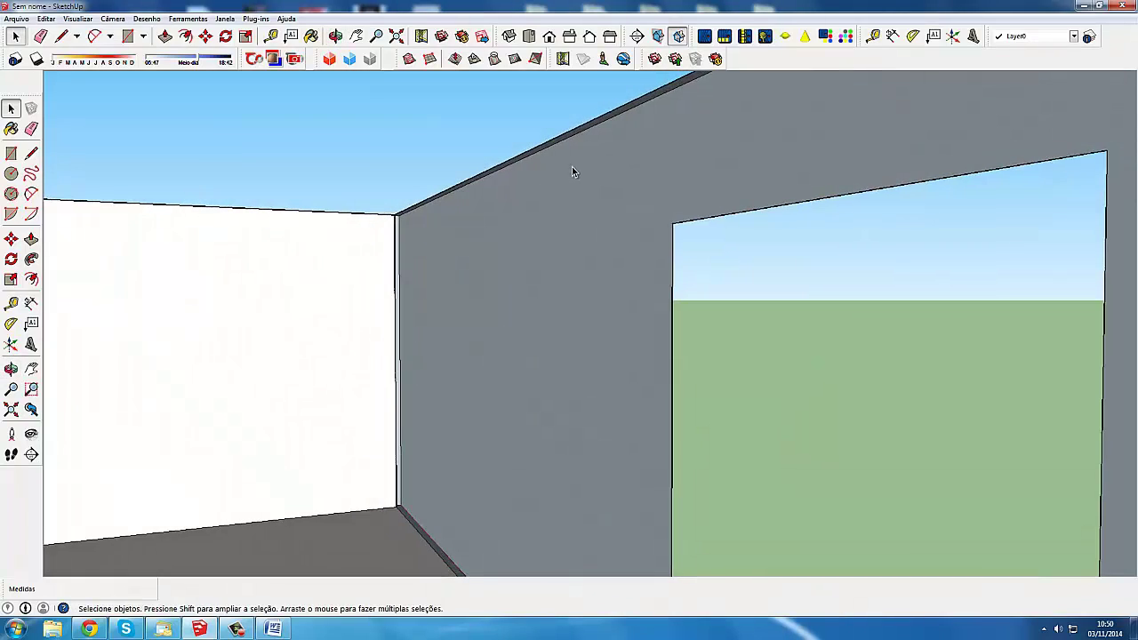
mouse_move(574, 168)
middle_down()
mouse_move(581, 187)
mouse_move(778, 286)
mouse_move(592, 196)
mouse_move(516, 204)
mouse_move(356, 133)
middle_up()
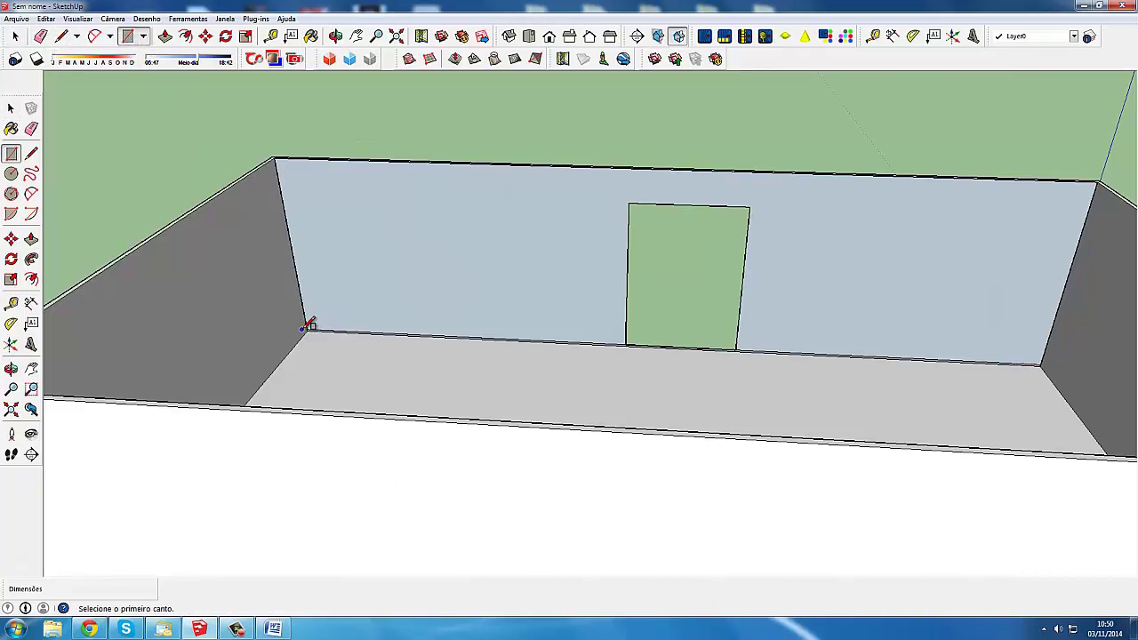
click(1099, 182)
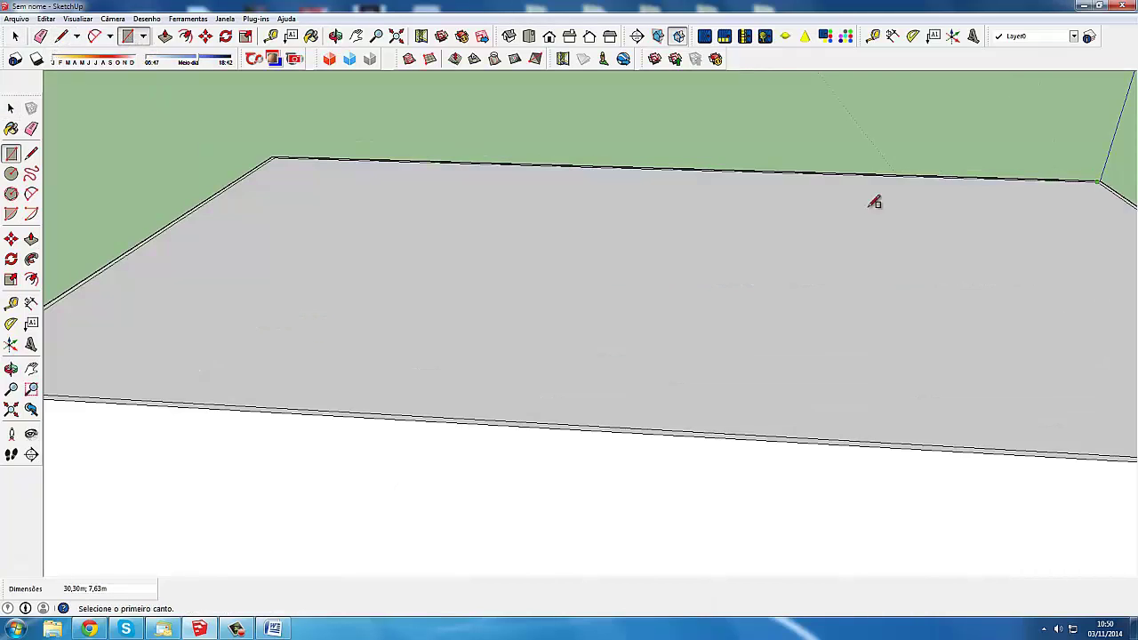
mouse_move(771, 229)
middle_down()
mouse_move(541, 223)
mouse_move(1062, 254)
middle_up()
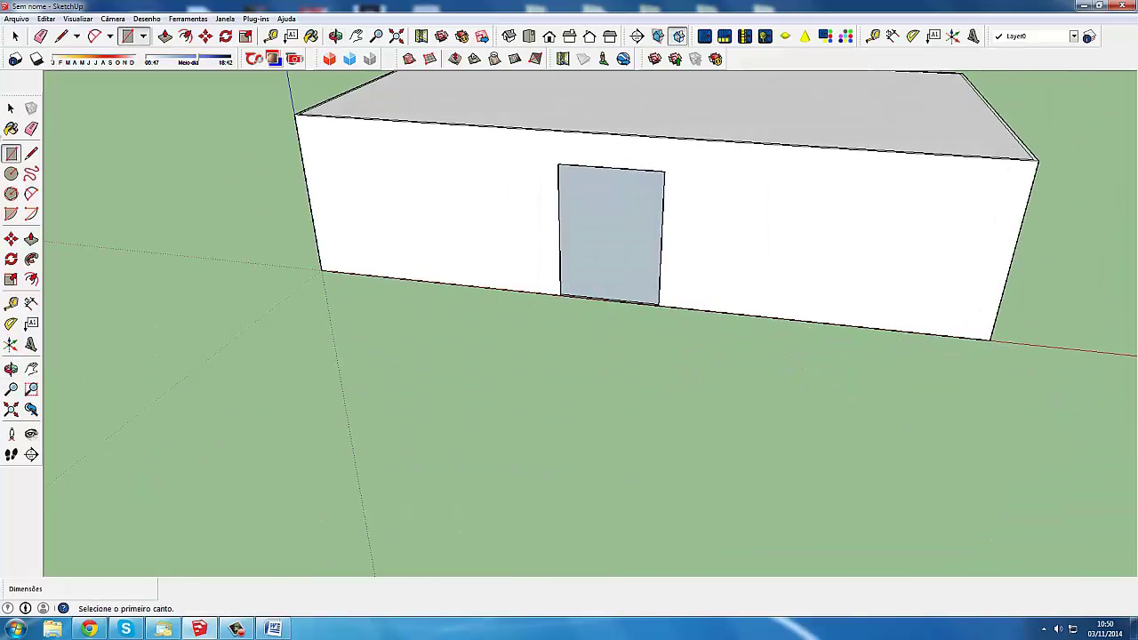
click(601, 217)
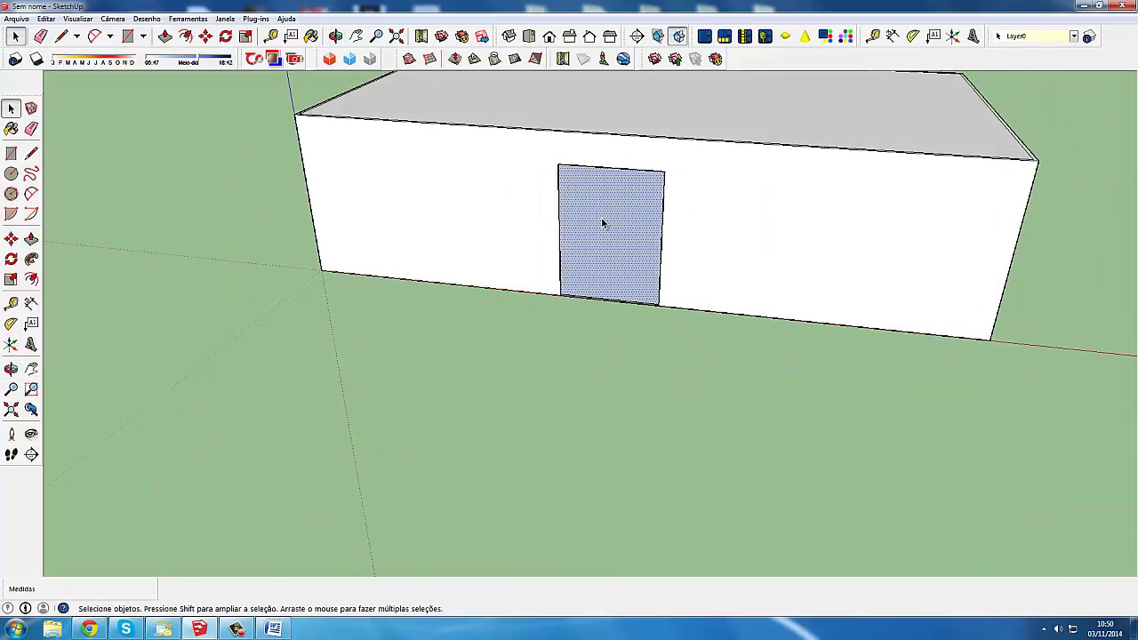
key(Delete)
click(653, 121)
key(Delete)
mouse_move(652, 121)
middle_down()
mouse_move(330, 303)
mouse_move(82, 246)
middle_up()
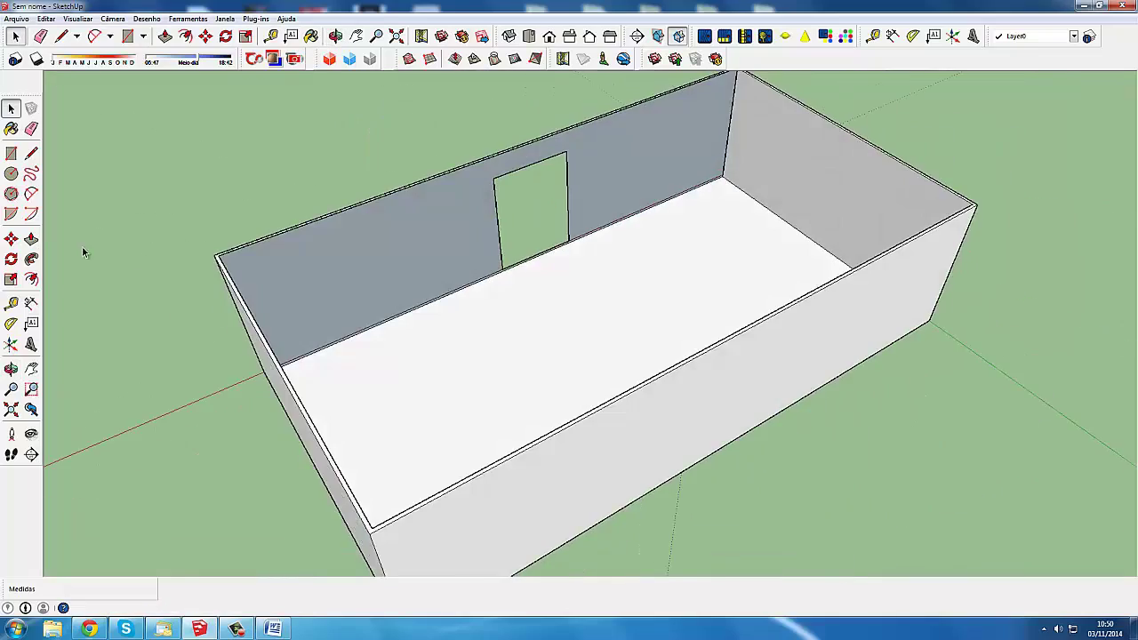
- Undo the recent edits so the door face returns while the box stays open-topped
mouse_move(350, 244)
middle_down()
mouse_move(599, 183)
mouse_move(755, 243)
mouse_move(617, 236)
mouse_move(554, 275)
mouse_move(644, 281)
middle_up()
scroll(583, 241, down, 3)
scroll(675, 234, up, 2)
scroll(690, 232, down, 3)
key(ctrl+z)
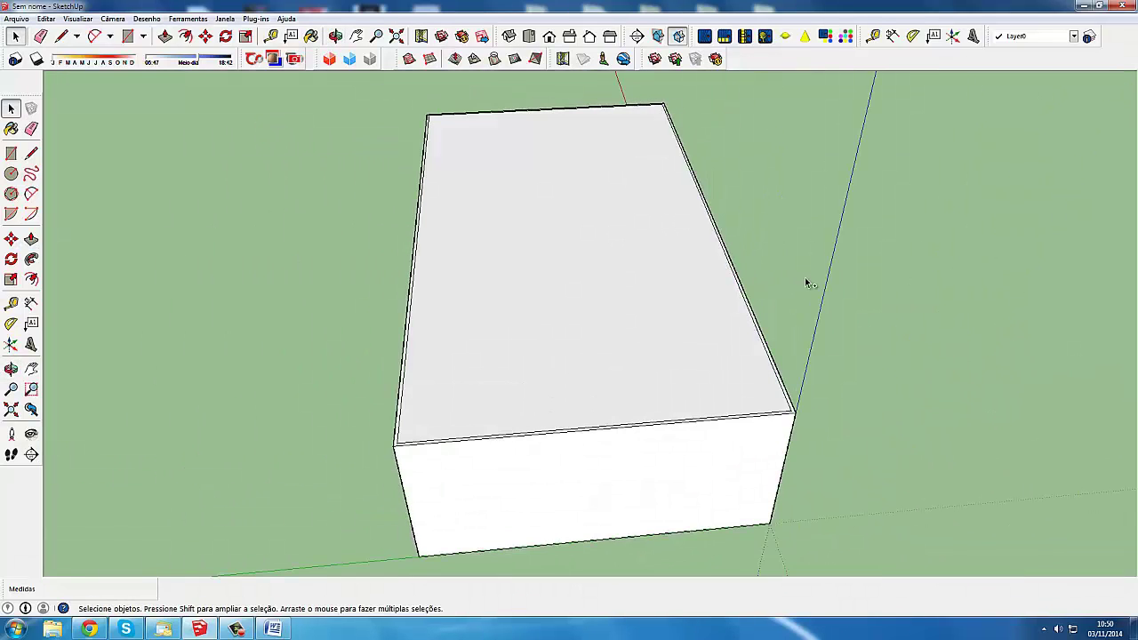
middle_drag(769, 294, 686, 247)
key(ctrl+y)
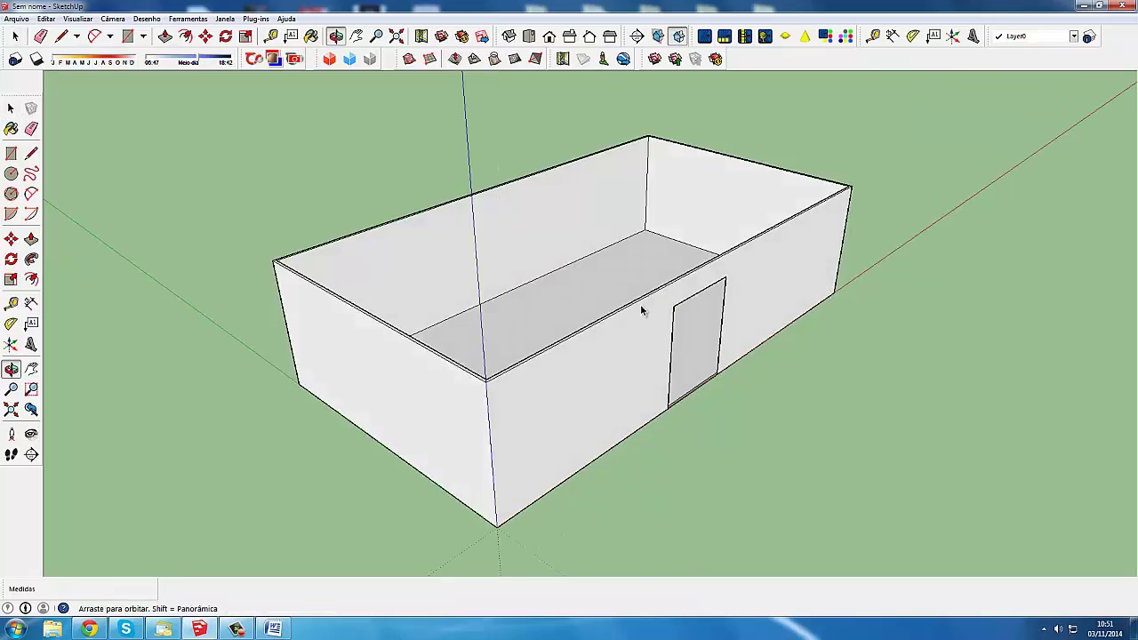
- Select the door face on the front wall
scroll(637, 329, up, 2)
scroll(641, 367, up, 2)
mouse_move(640, 368)
middle_down()
mouse_move(379, 275)
mouse_move(513, 331)
mouse_move(596, 343)
mouse_move(747, 424)
middle_up()
scroll(406, 285, up, 2)
click(453, 308)
click(541, 338)
- Push/Pull the door face 0,15m through the wall to cut a clean doorway
scroll(656, 370, up, 3)
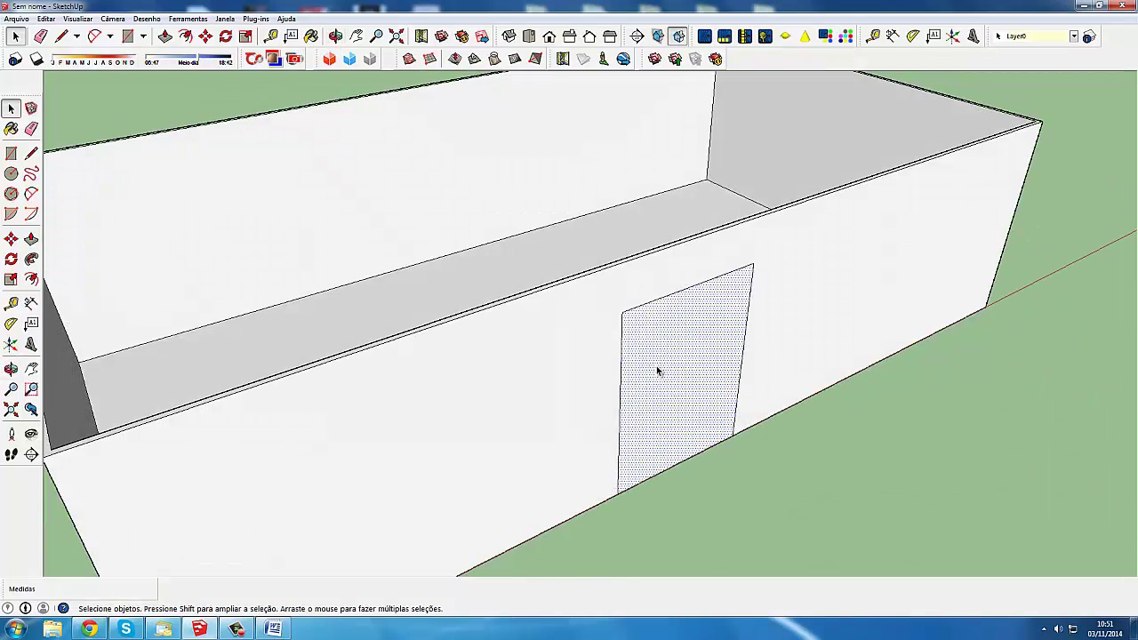
scroll(650, 307, up, 1)
click(646, 319)
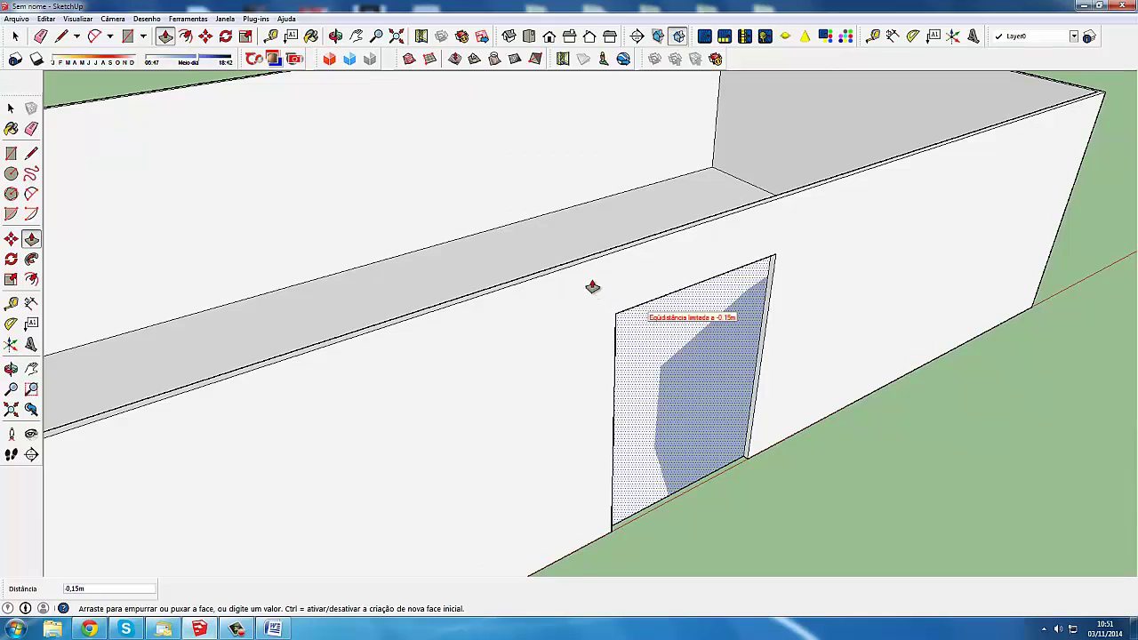
middle_drag(586, 281, 660, 309)
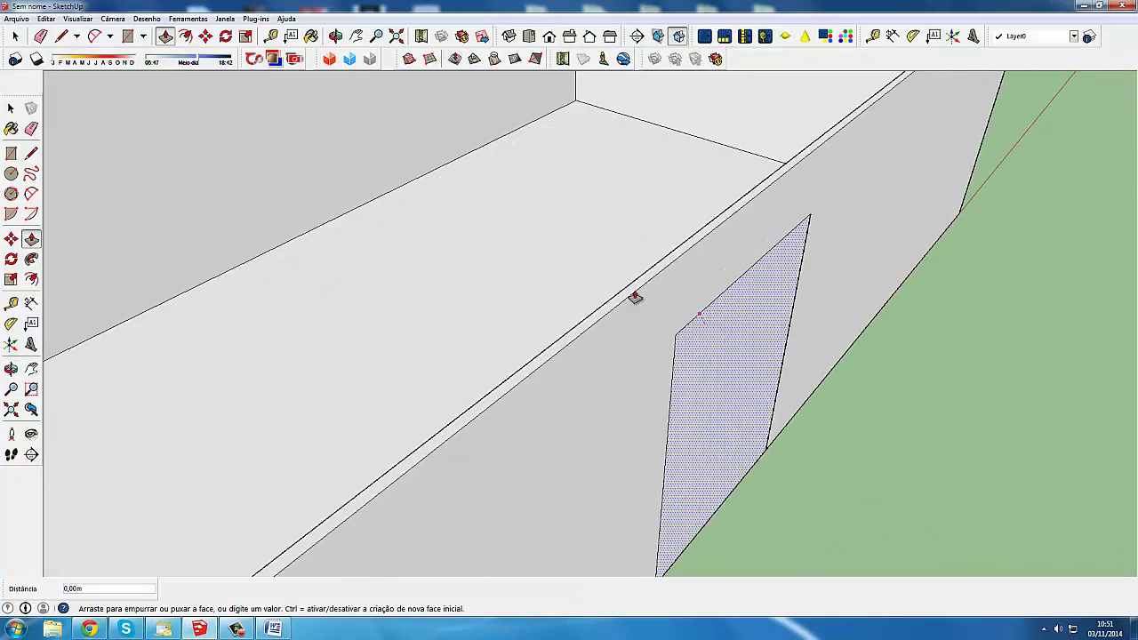
mouse_move(634, 297)
middle_down()
mouse_move(774, 305)
mouse_move(693, 303)
mouse_move(987, 404)
mouse_move(1105, 400)
mouse_move(959, 314)
mouse_move(1062, 312)
mouse_move(719, 284)
mouse_move(216, 178)
middle_up()
click(687, 297)
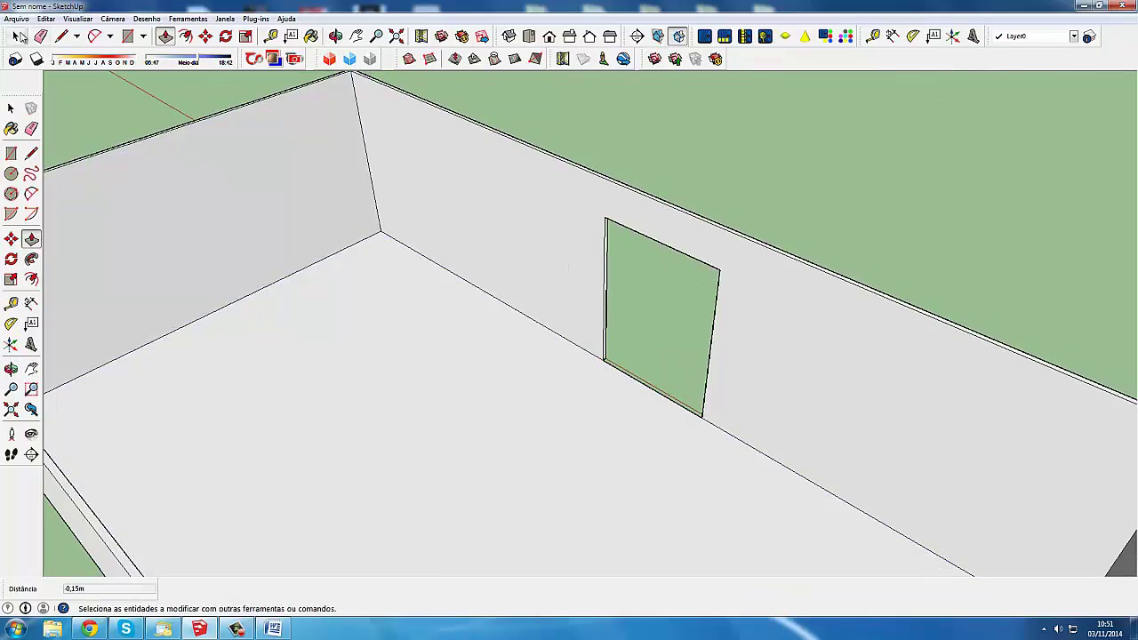
scroll(465, 247, down, 3)
middle_drag(465, 246, 650, 214)
- Draw a rectangle across the top of the doorway to make it shorter
scroll(613, 285, up, 2)
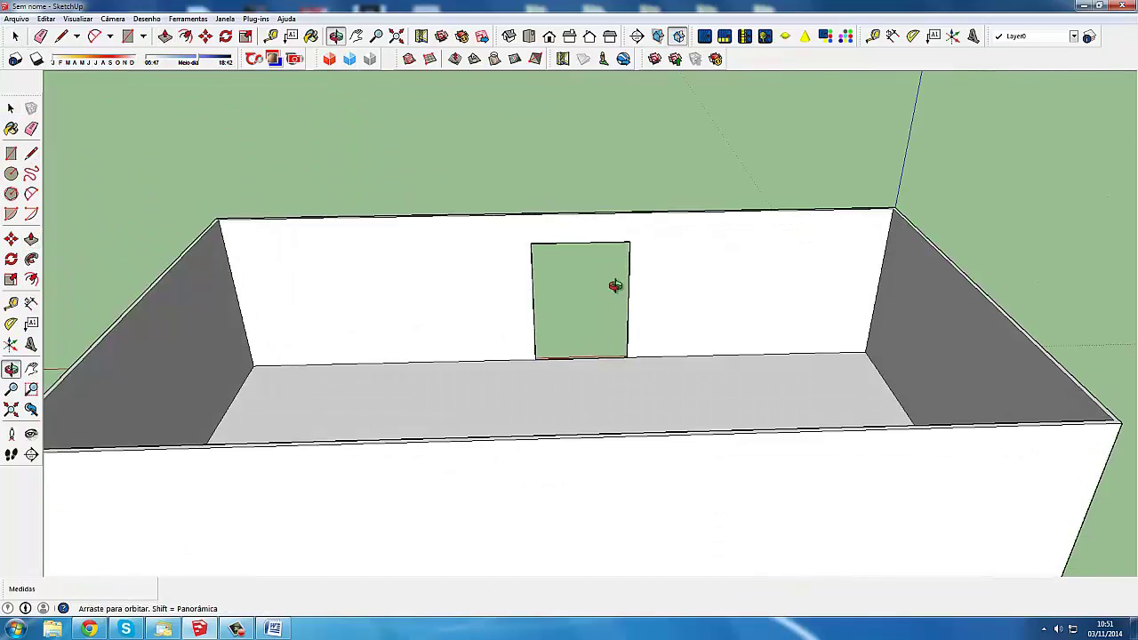
mouse_move(612, 284)
middle_down()
mouse_move(559, 356)
mouse_move(574, 330)
mouse_move(394, 254)
mouse_move(379, 297)
mouse_move(542, 292)
mouse_move(504, 259)
mouse_move(457, 279)
mouse_move(572, 249)
mouse_move(198, 119)
middle_up()
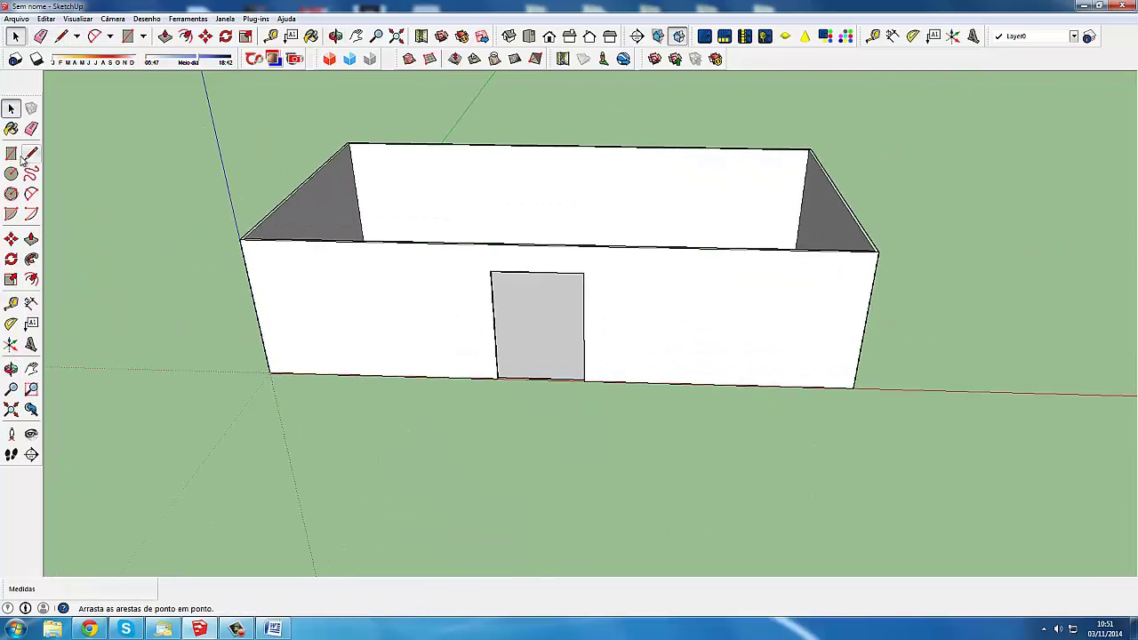
click(584, 322)
- Select the new window rectangle to the right of the door
middle_drag(584, 322, 305, 131)
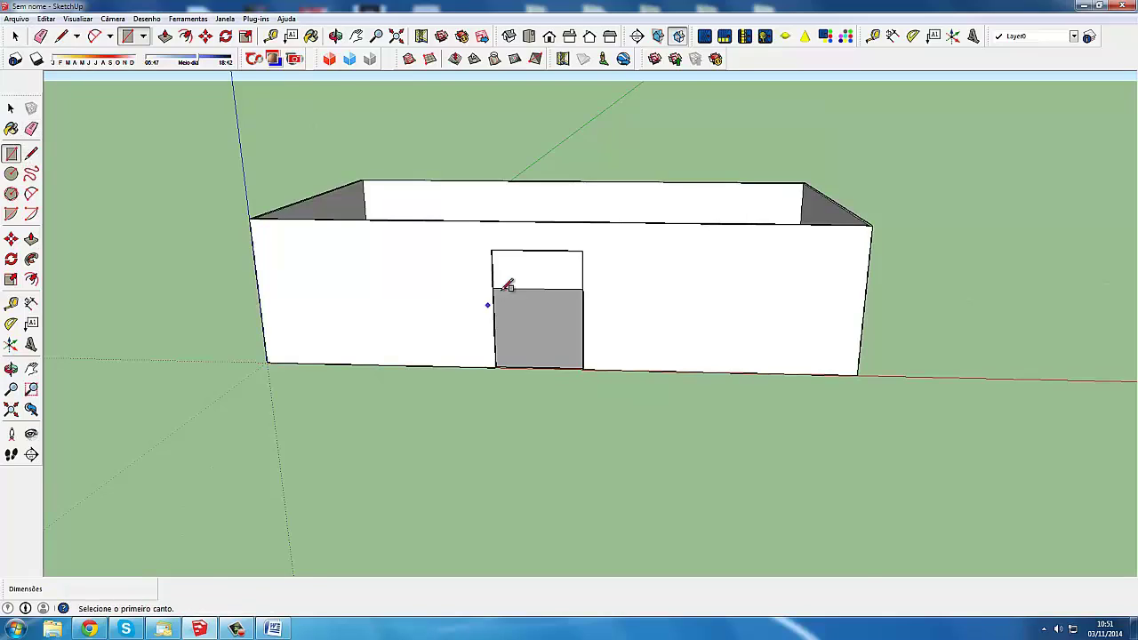
scroll(590, 251, up, 1)
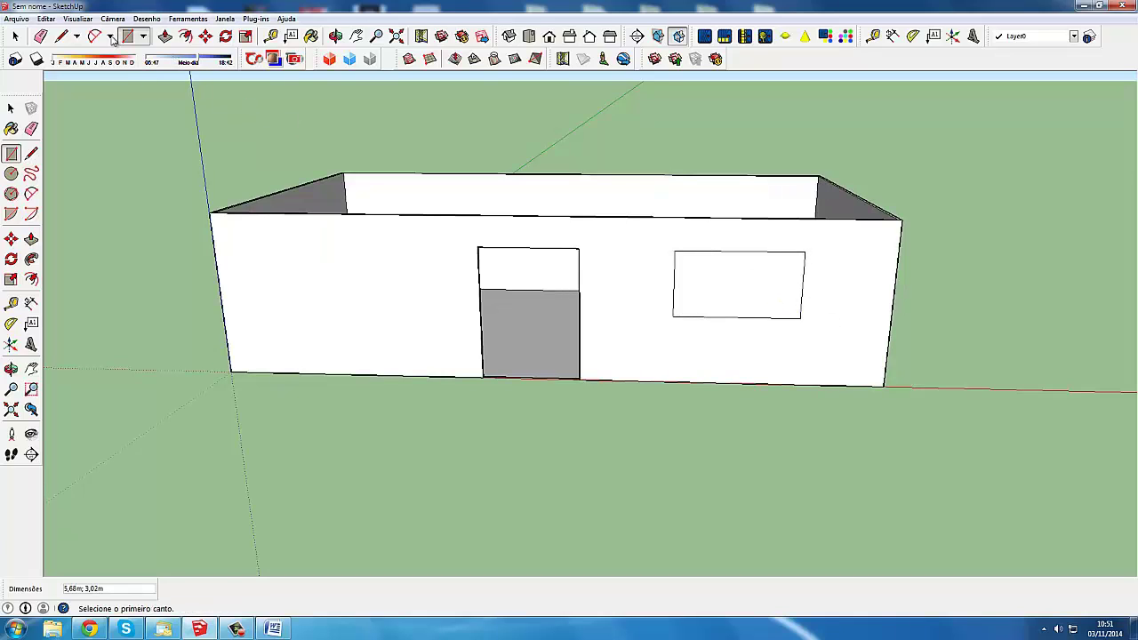
scroll(740, 286, up, 1)
click(739, 285)
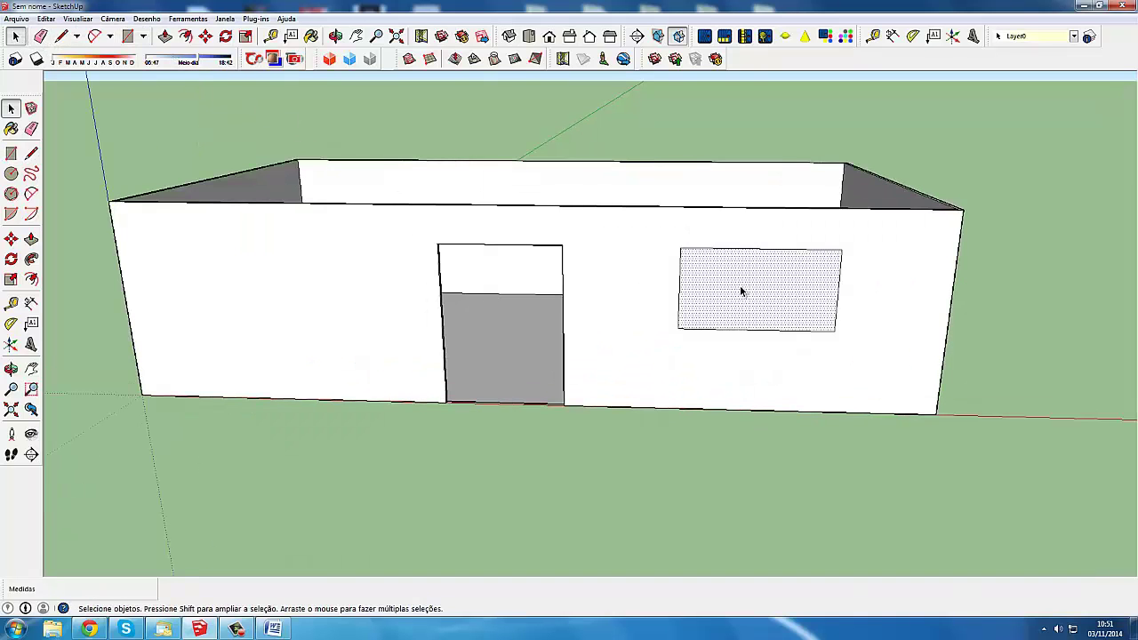
scroll(776, 282, down, 2)
- Delete the front window's outer face and push the remaining face 0,15m through the wall
key(Delete)
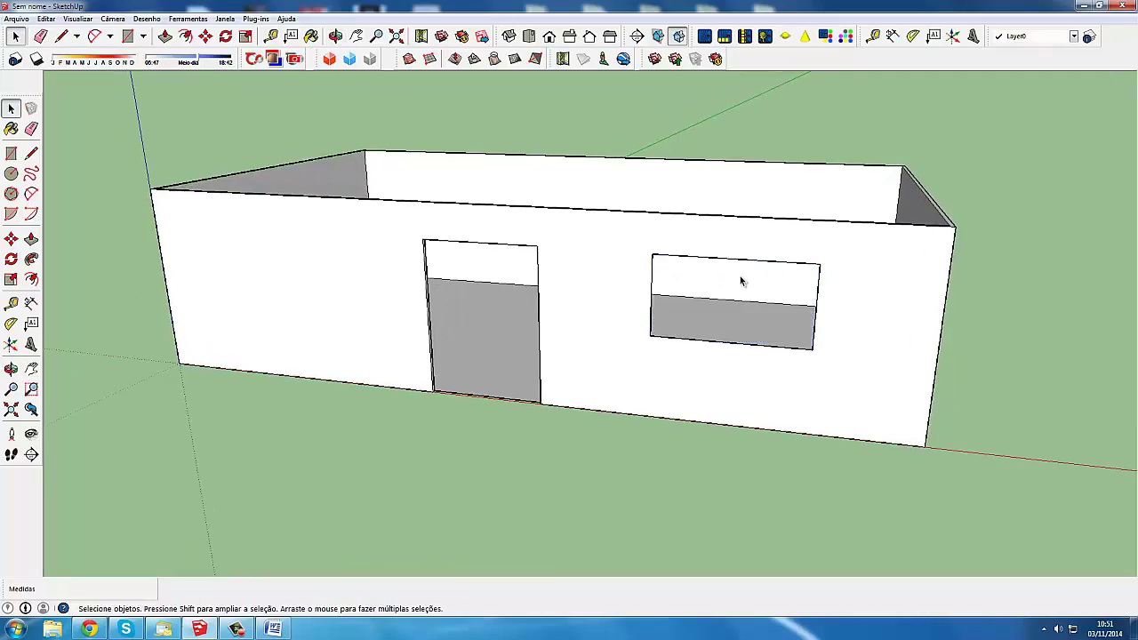
mouse_move(741, 279)
middle_down()
mouse_move(472, 381)
mouse_move(140, 418)
mouse_move(406, 254)
mouse_move(296, 231)
mouse_move(409, 223)
mouse_move(315, 245)
mouse_move(627, 221)
mouse_move(214, 307)
mouse_move(852, 319)
mouse_move(627, 350)
mouse_move(569, 320)
middle_up()
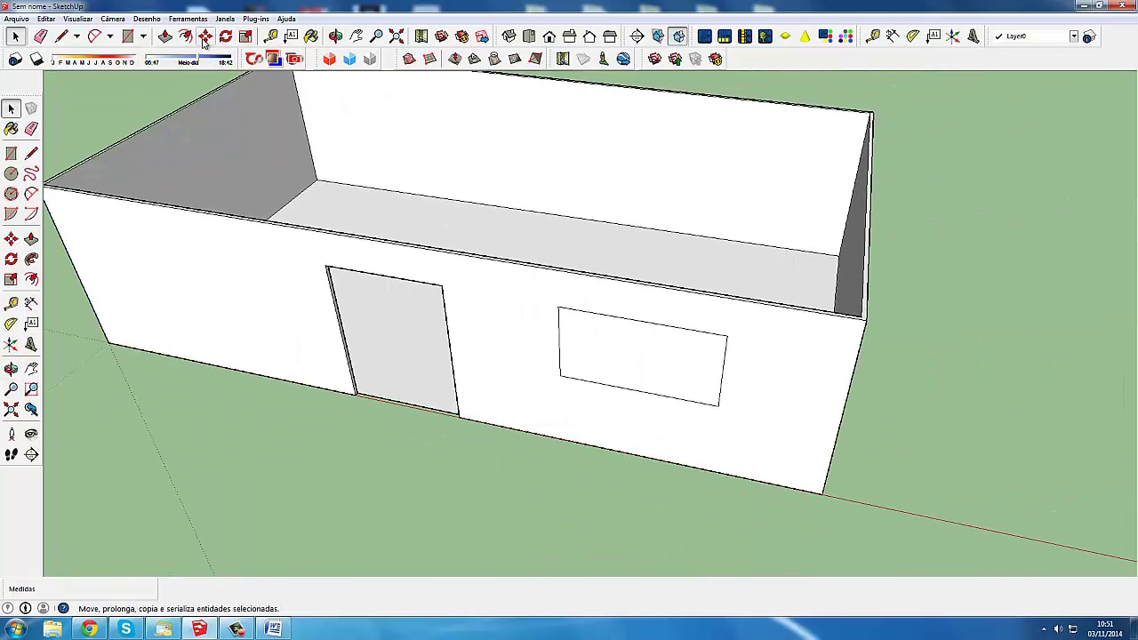
click(166, 37)
scroll(614, 312, up, 2)
scroll(614, 312, up, 3)
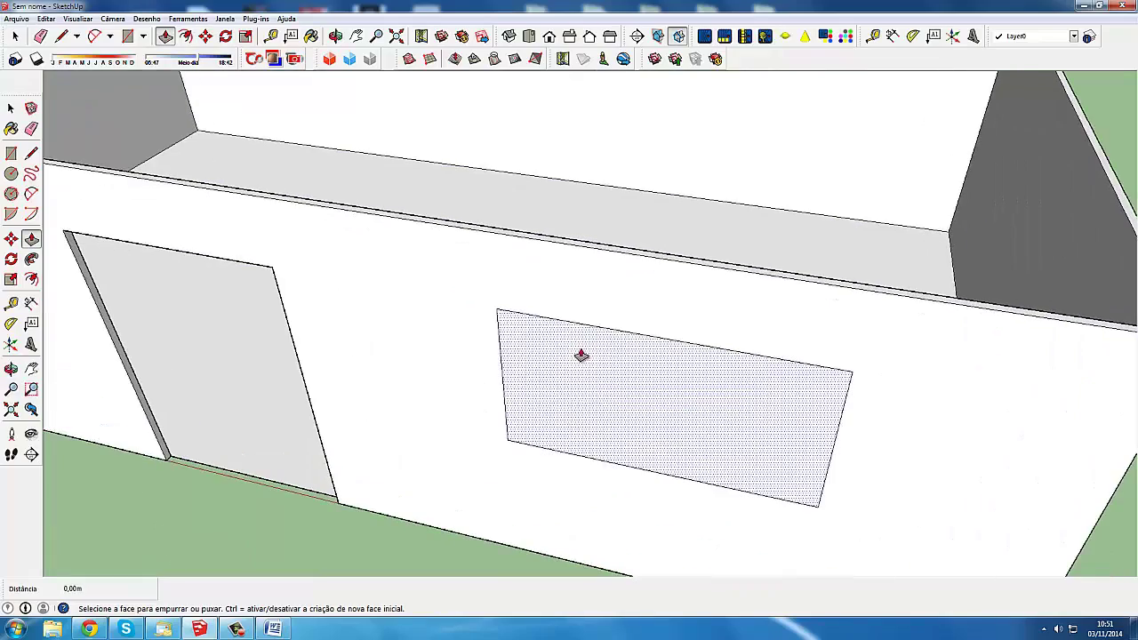
click(576, 348)
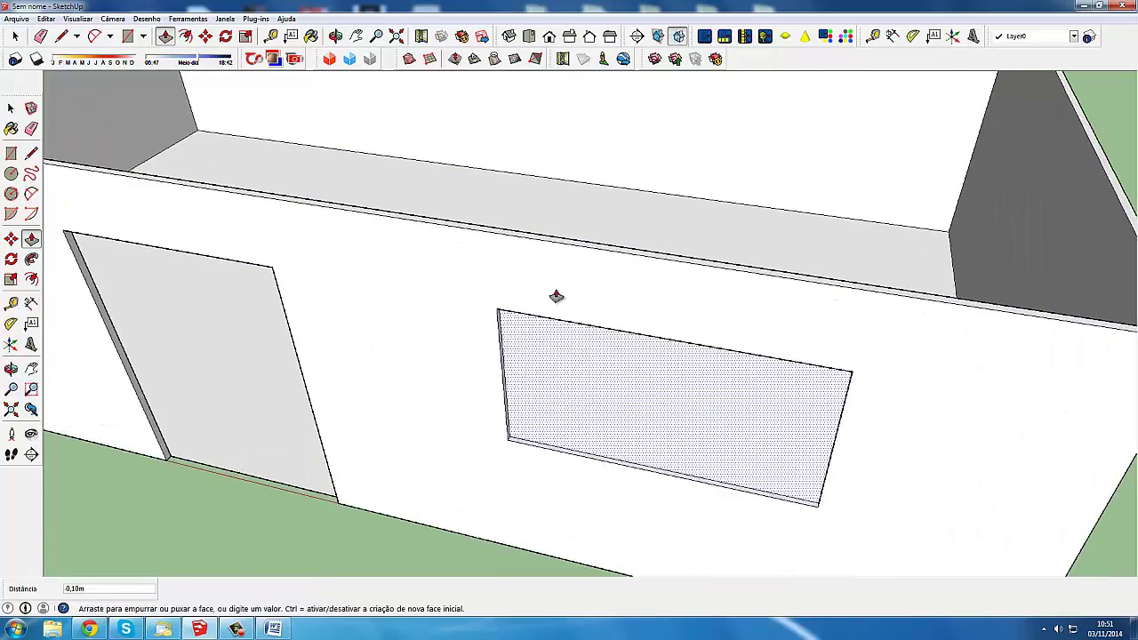
click(557, 242)
scroll(569, 285, down, 2)
scroll(579, 320, down, 3)
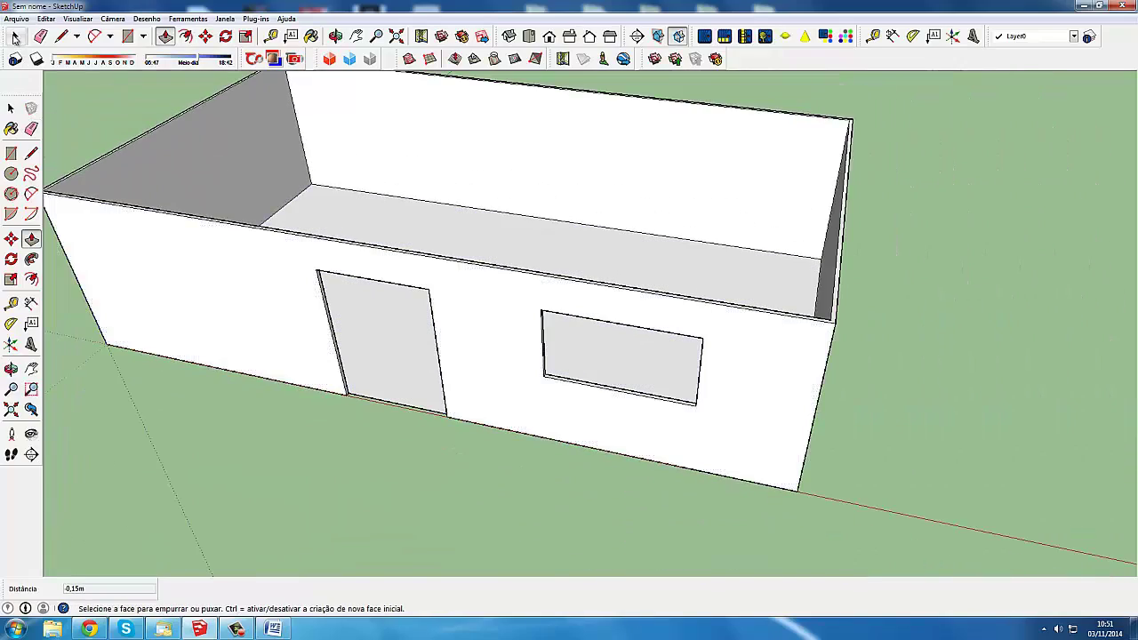
scroll(255, 204, down, 5)
middle_drag(498, 294, 530, 314)
key(o)
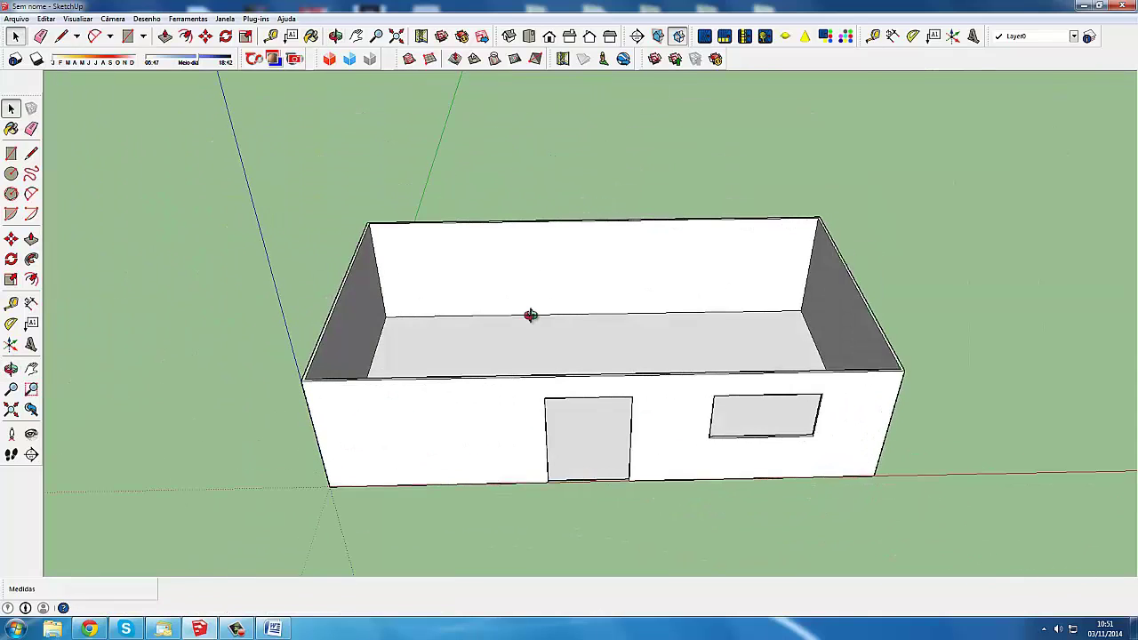
mouse_move(531, 315)
mouse_down()
mouse_move(549, 309)
mouse_move(635, 406)
mouse_up()
key(space)
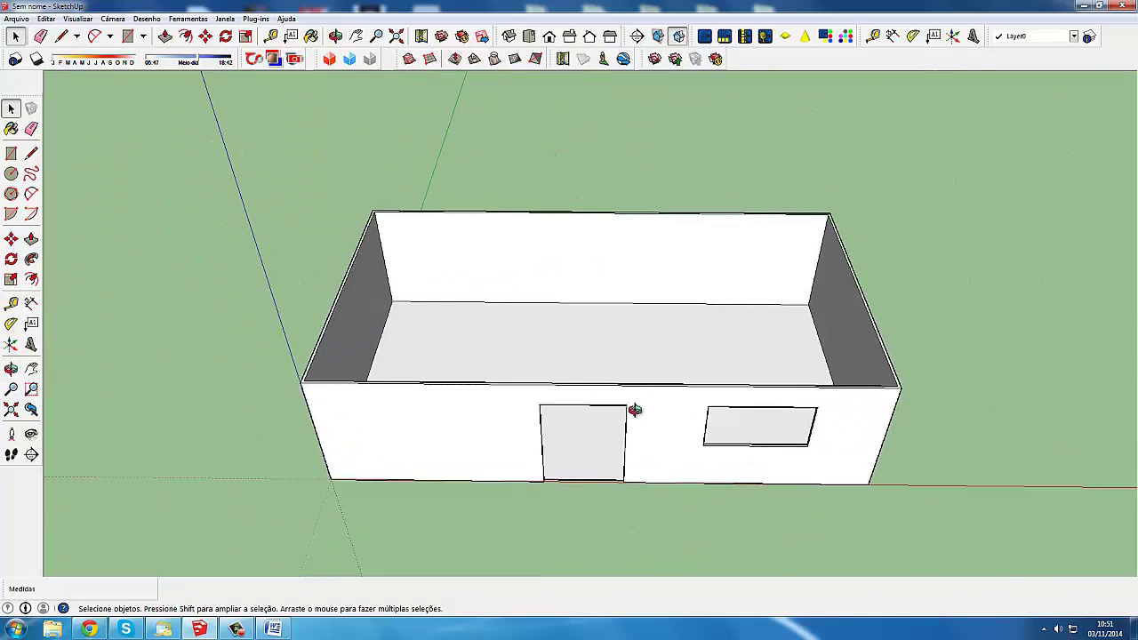
middle_drag(635, 406, 646, 405)
key(space)
scroll(525, 388, down, 2)
scroll(526, 389, down, 1)
mouse_move(525, 389)
middle_down()
mouse_move(548, 331)
mouse_move(470, 264)
mouse_move(616, 361)
mouse_move(666, 376)
mouse_move(640, 371)
mouse_move(627, 400)
mouse_move(586, 388)
middle_up()
scroll(603, 371, up, 2)
scroll(407, 401, down, 2)
mouse_move(507, 356)
middle_down()
mouse_move(453, 376)
mouse_move(466, 352)
middle_up()
scroll(452, 376, up, 2)
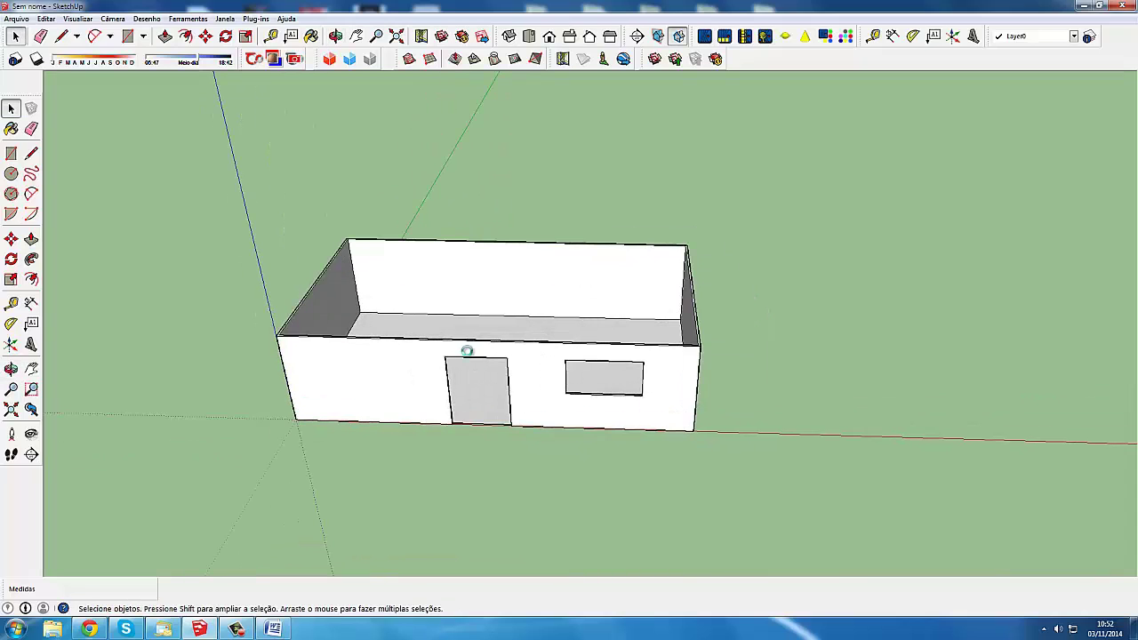
- Select the back window's rectangle face and delete it
click(448, 280)
scroll(487, 271, up, 2)
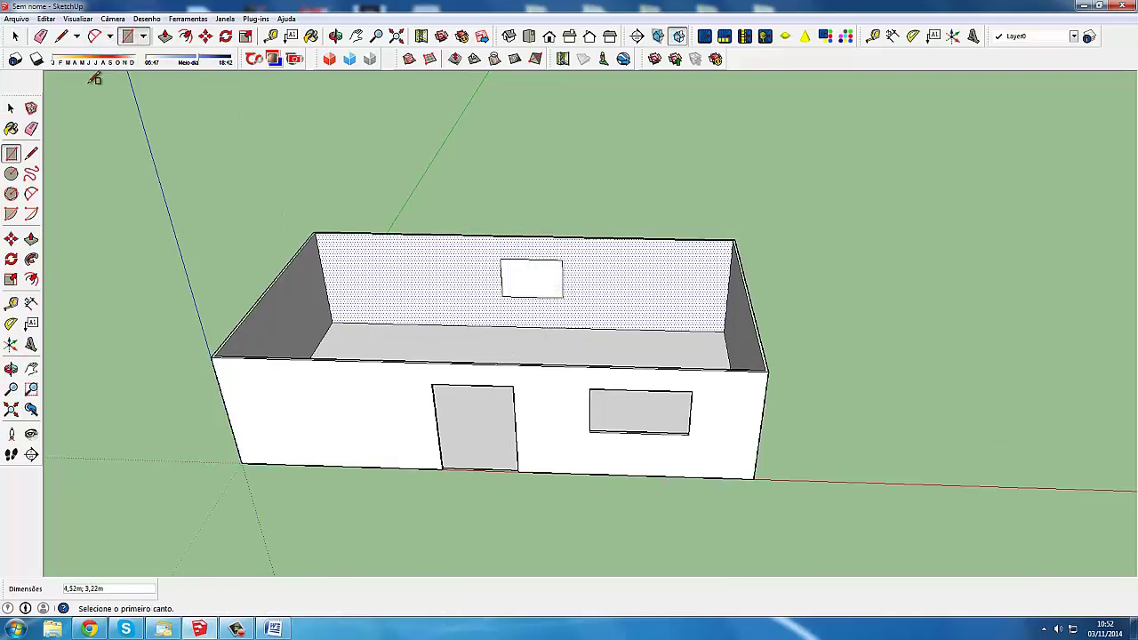
click(16, 35)
click(508, 287)
scroll(564, 282, up, 2)
scroll(564, 285, up, 2)
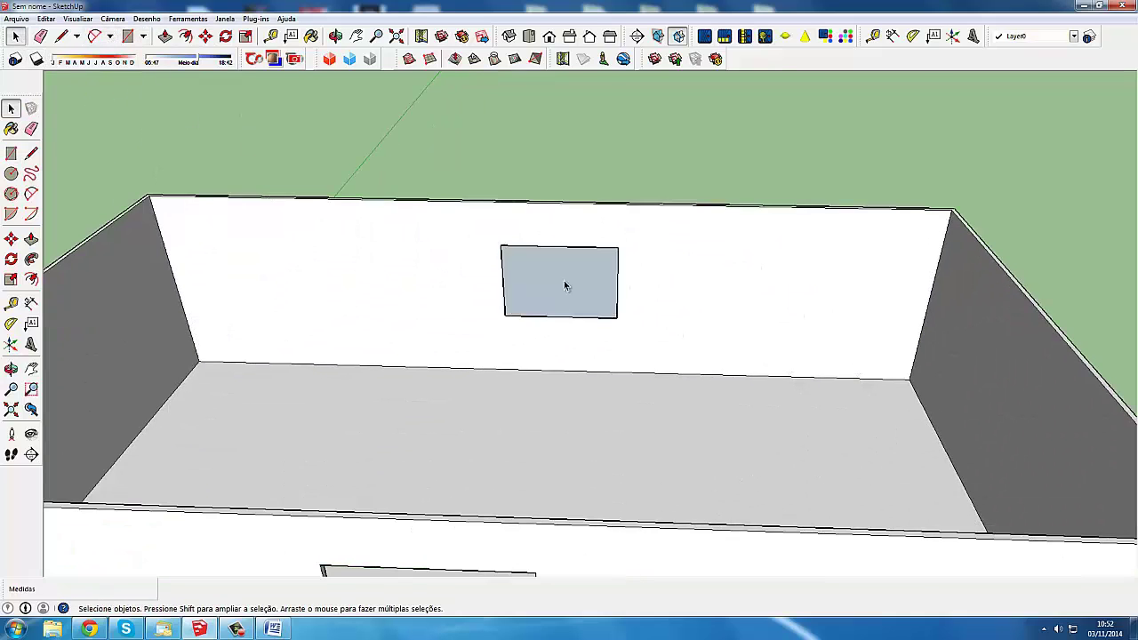
mouse_move(563, 284)
middle_down()
mouse_move(596, 284)
mouse_move(585, 286)
middle_up()
scroll(584, 282, down, 4)
key(Delete)
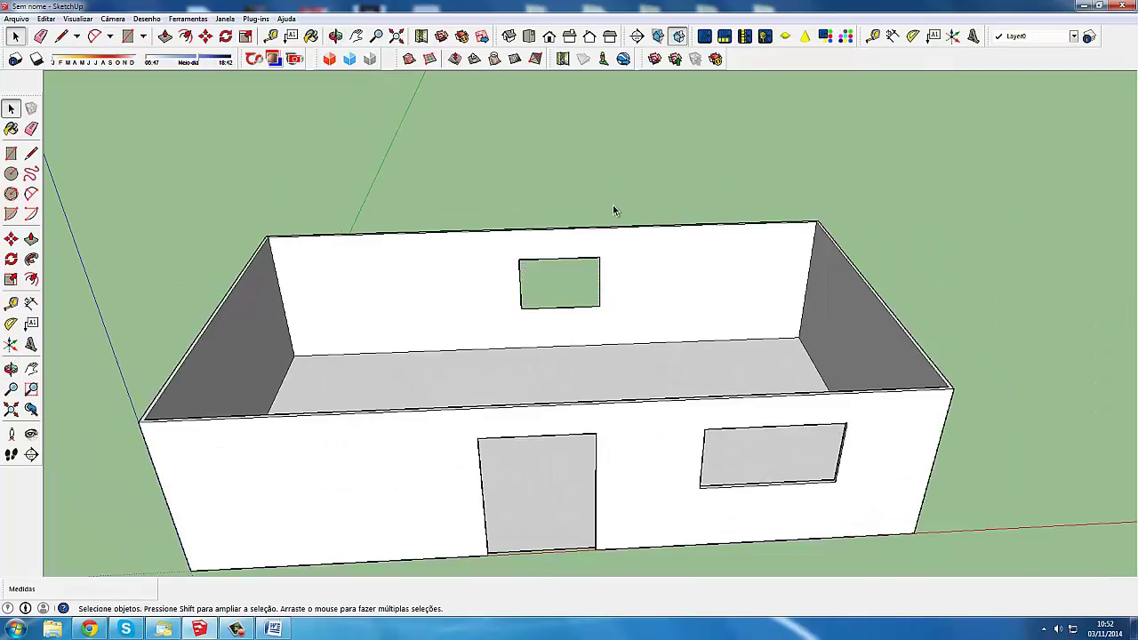
- Complete the window rectangle on the back wall
mouse_move(613, 211)
middle_down()
mouse_move(207, 303)
mouse_move(312, 272)
mouse_move(263, 226)
mouse_move(699, 338)
mouse_move(706, 314)
mouse_move(379, 354)
mouse_move(124, 243)
middle_up()
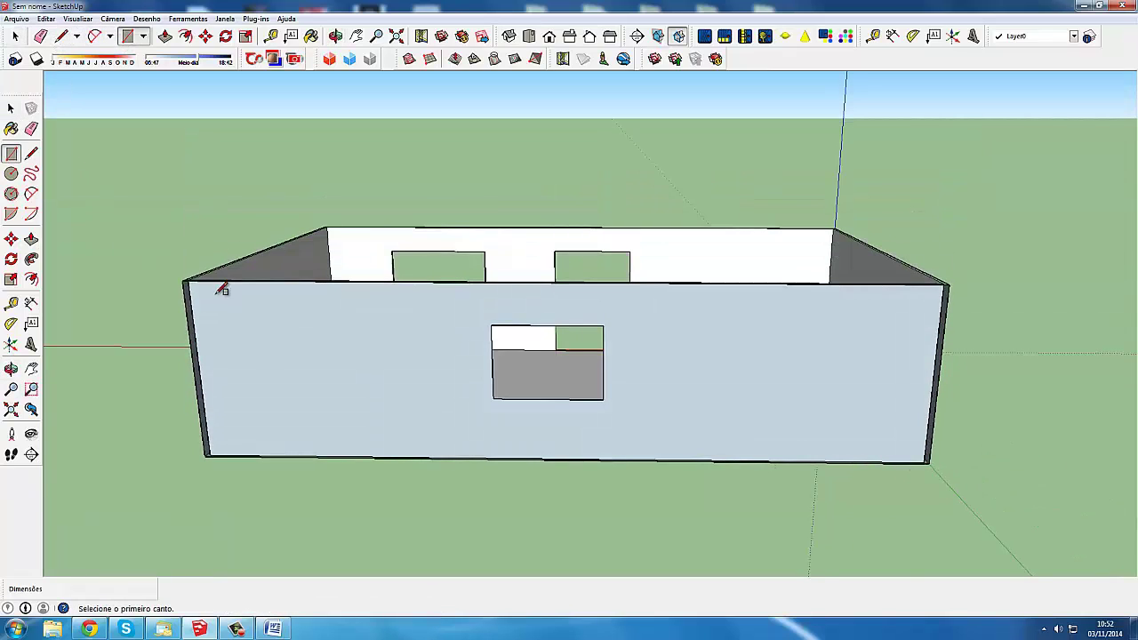
click(933, 458)
mouse_move(952, 498)
middle_down()
mouse_move(670, 396)
mouse_move(981, 406)
mouse_move(969, 382)
middle_up()
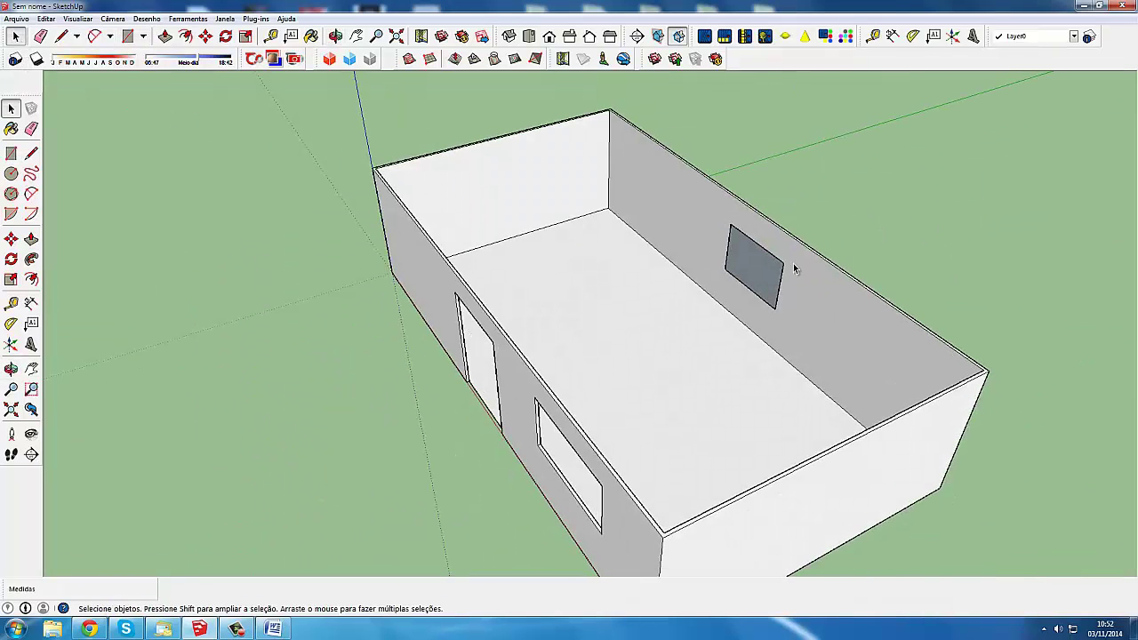
- Orbit around the house to a high view of the back window from inside
scroll(753, 278, up, 3)
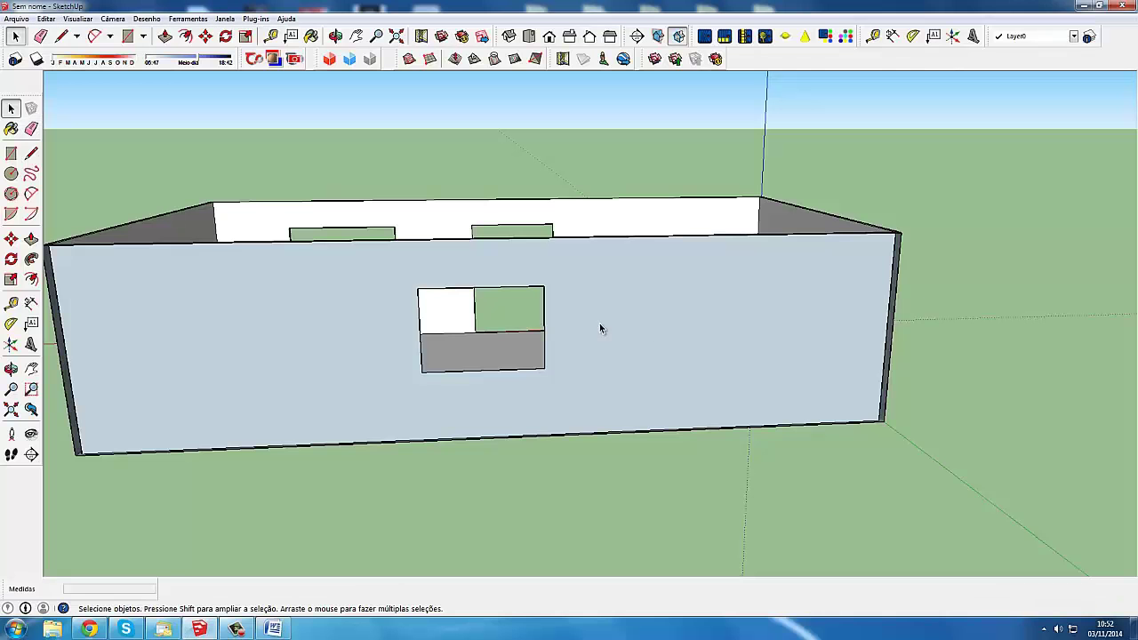
middle_drag(644, 329, 807, 338)
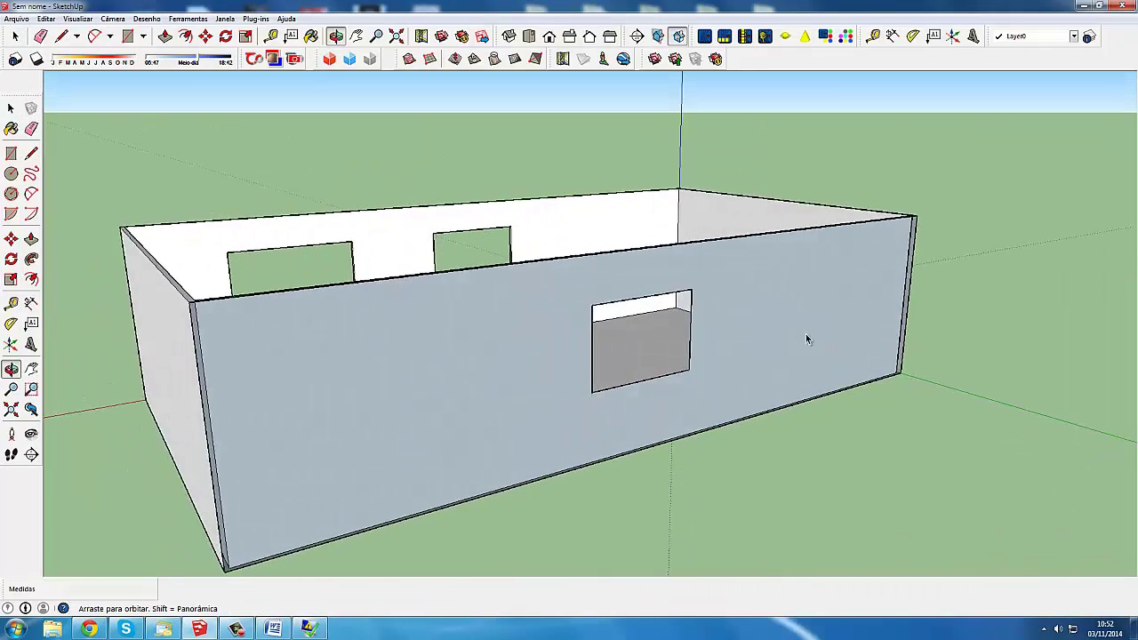
mouse_move(568, 391)
middle_down()
mouse_move(706, 399)
mouse_move(576, 401)
middle_up()
middle_drag(463, 384, 722, 439)
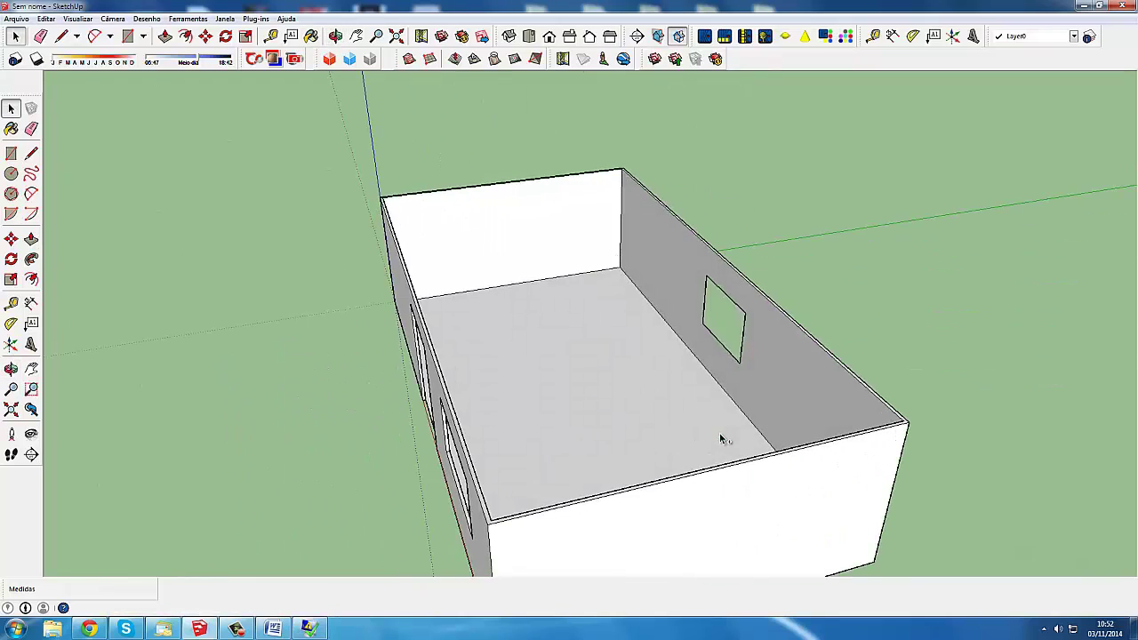
scroll(726, 381, up, 2)
scroll(528, 187, up, 3)
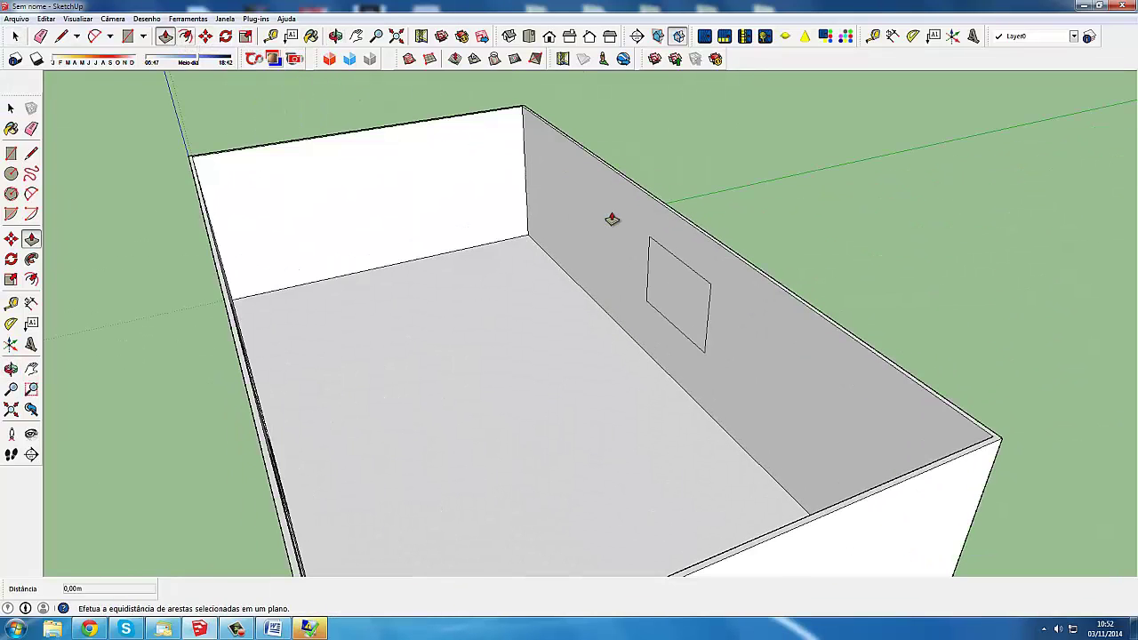
scroll(611, 218, up, 1)
- Push/Pull the back window's remaining face 0,15m through the wall
click(697, 255)
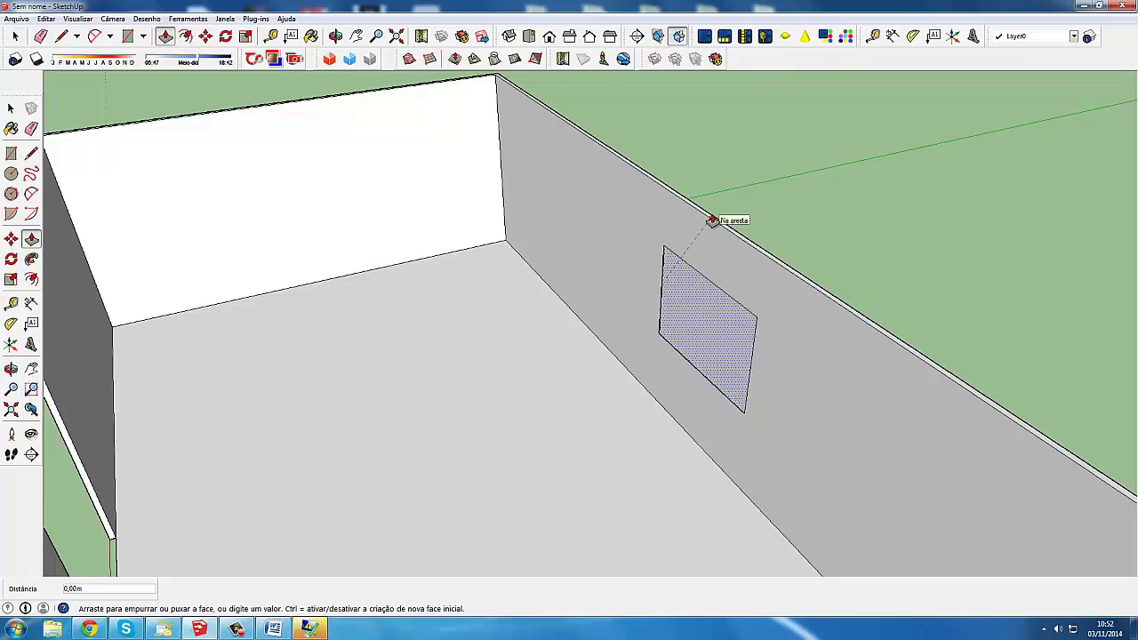
middle_drag(713, 222, 617, 317)
scroll(619, 311, up, 1)
scroll(626, 309, up, 2)
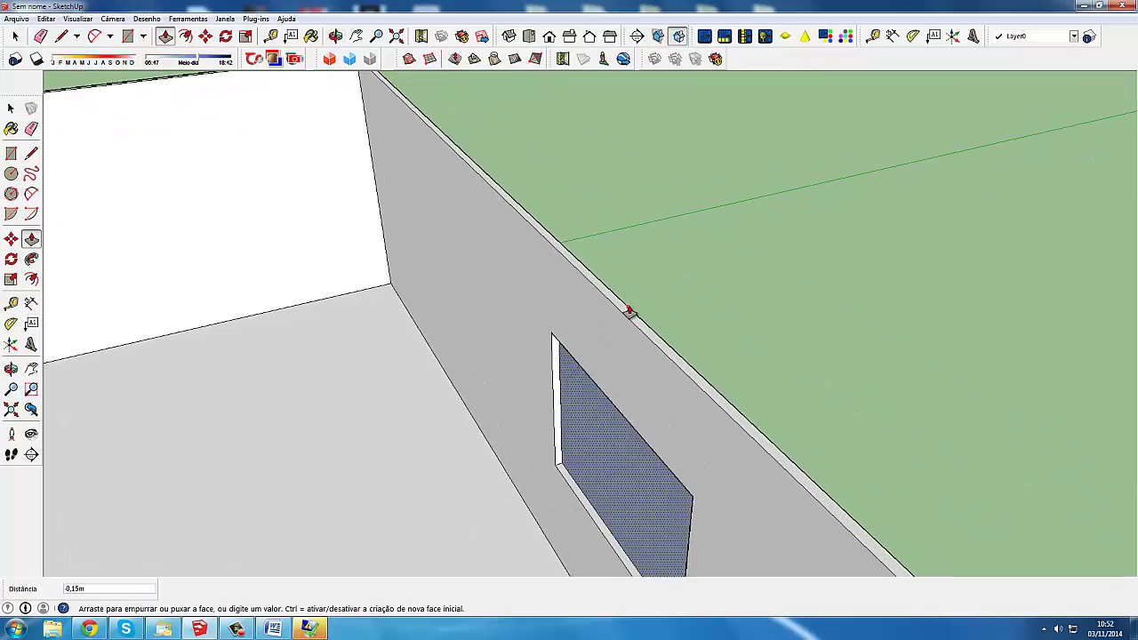
click(634, 320)
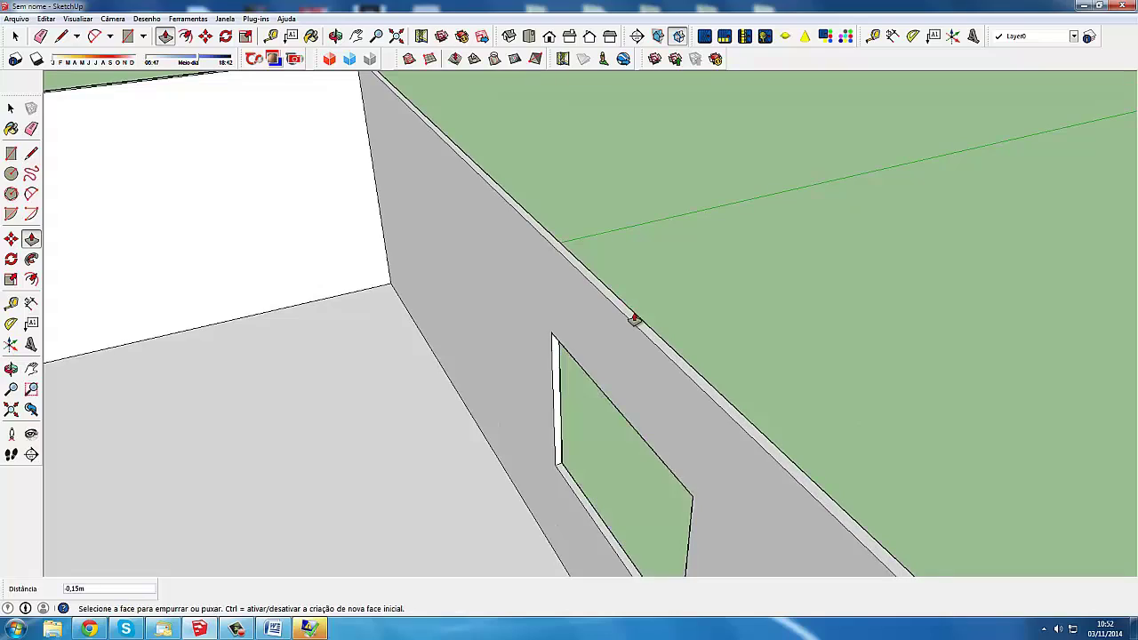
mouse_move(633, 320)
middle_down()
mouse_move(459, 326)
mouse_move(312, 281)
mouse_move(592, 308)
mouse_move(418, 297)
mouse_move(560, 338)
mouse_move(64, 105)
middle_up()
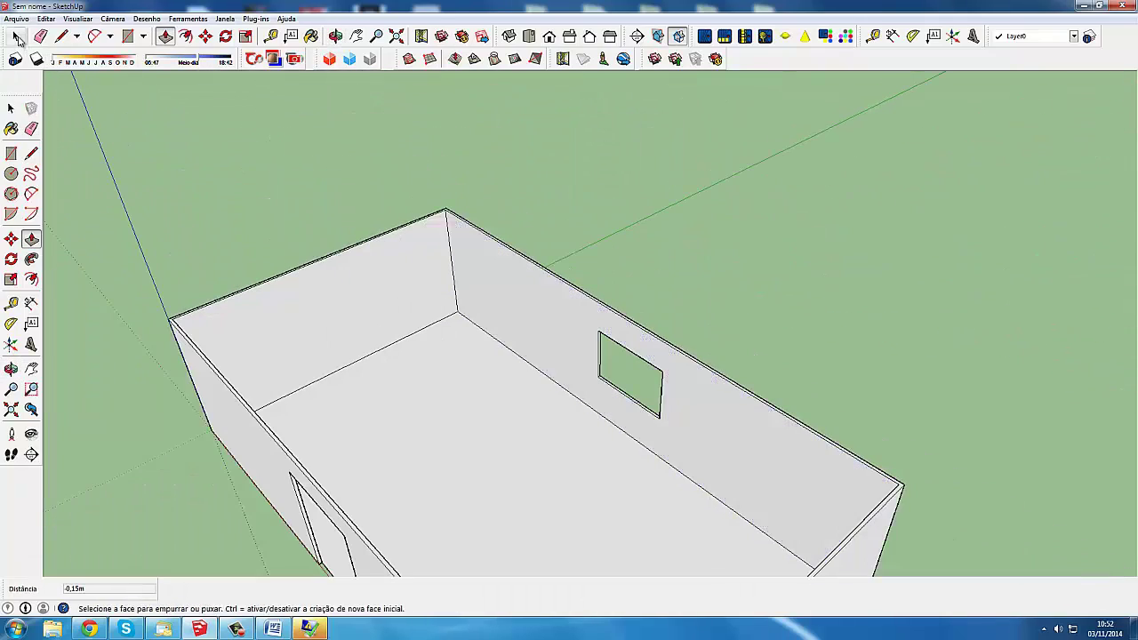
scroll(400, 336, down, 2)
scroll(536, 388, down, 2)
mouse_move(536, 388)
middle_down()
mouse_move(617, 406)
mouse_move(646, 439)
mouse_move(625, 368)
middle_up()
scroll(589, 444, up, 2)
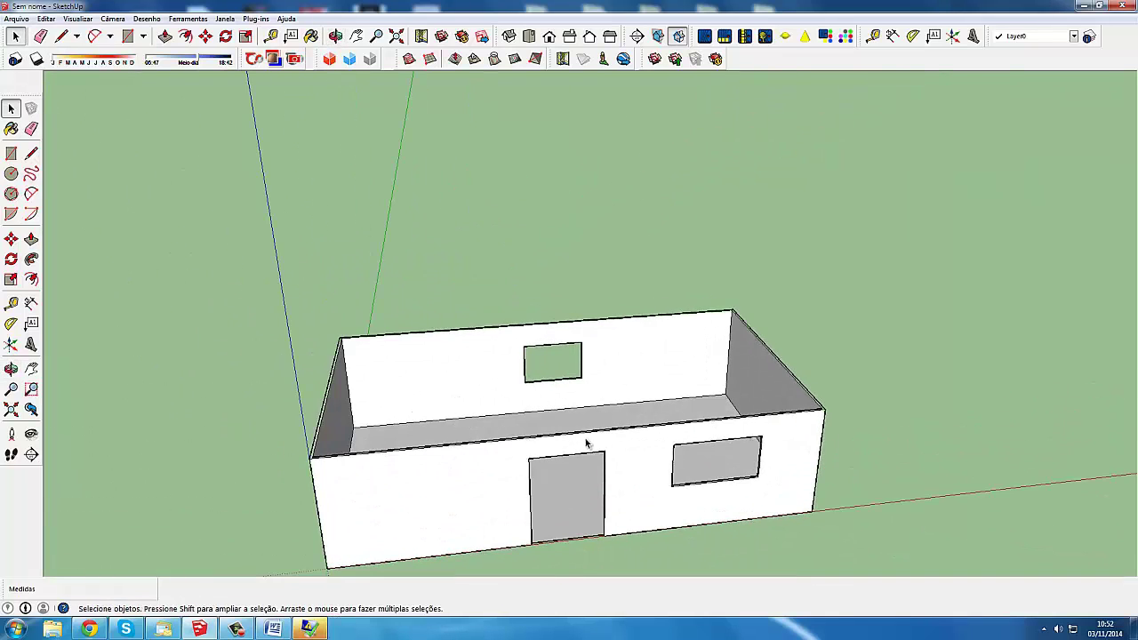
middle_drag(589, 445, 586, 357)
scroll(586, 357, down, 2)
scroll(579, 391, up, 2)
scroll(578, 418, down, 2)
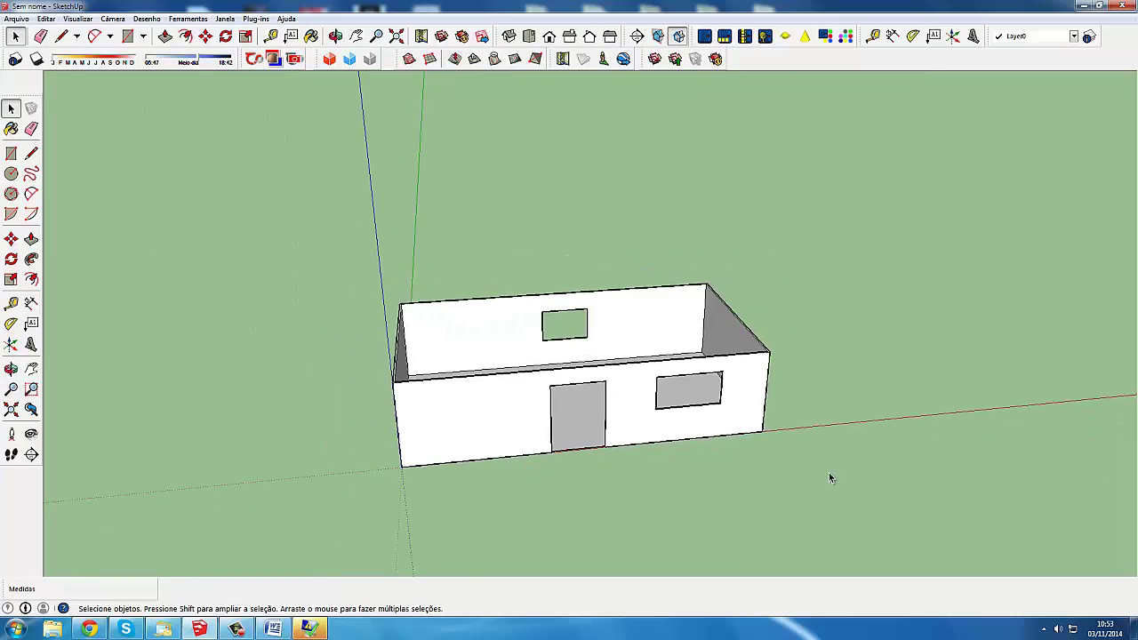
drag(317, 230, 317, 230)
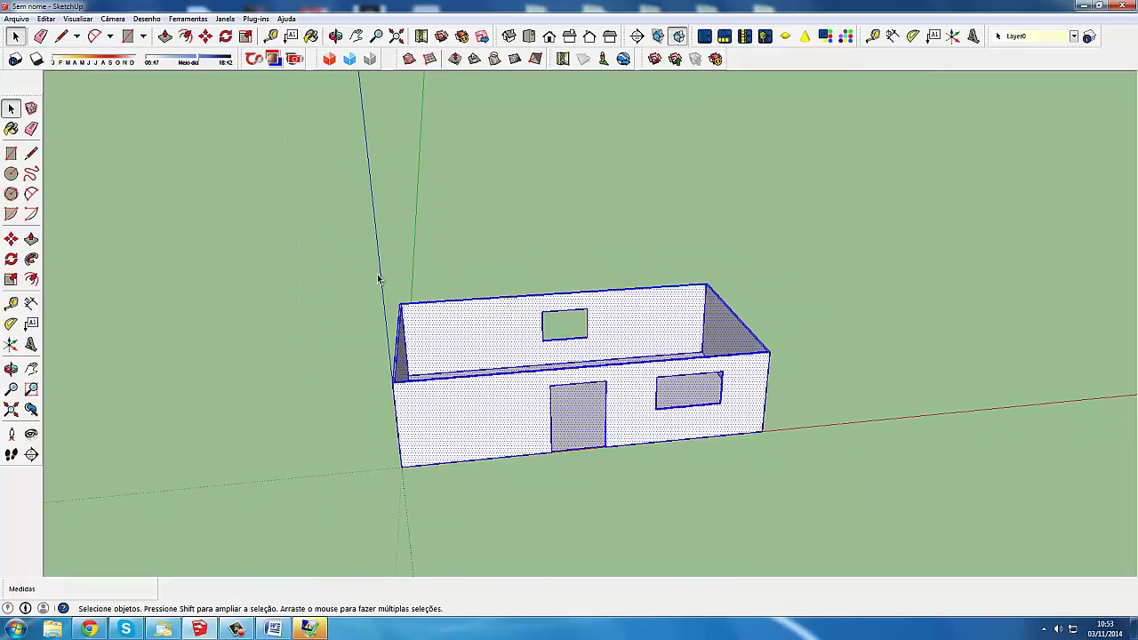
mouse_move(594, 442)
middle_down()
mouse_move(554, 379)
mouse_move(648, 348)
mouse_move(625, 332)
mouse_move(557, 394)
mouse_move(348, 416)
mouse_move(534, 413)
middle_up()
click(799, 451)
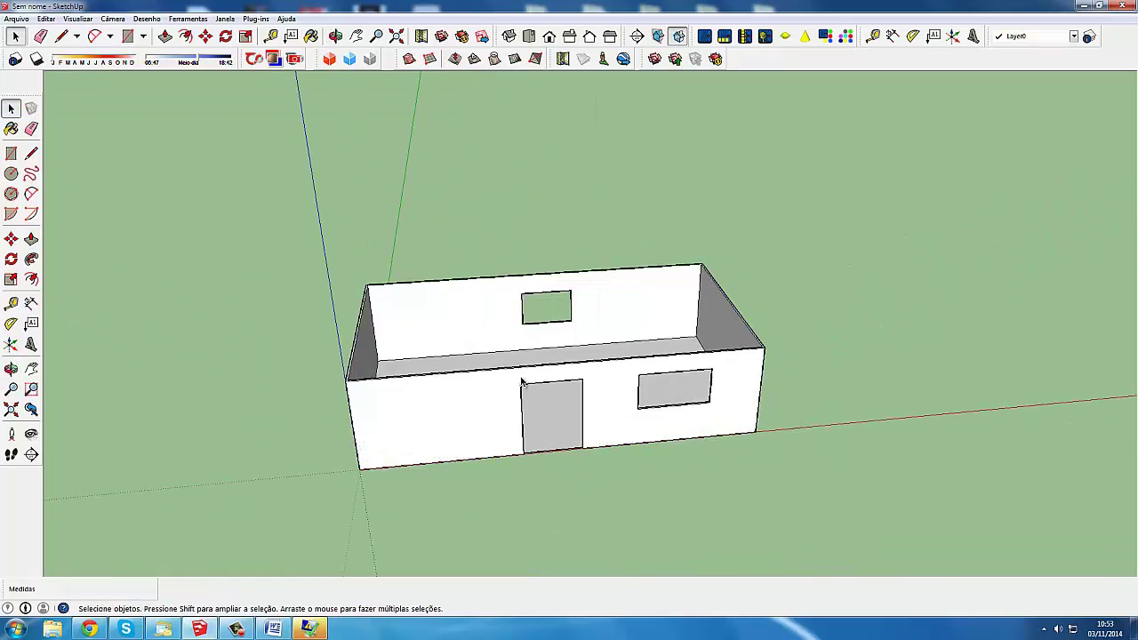
scroll(372, 336, down, 2)
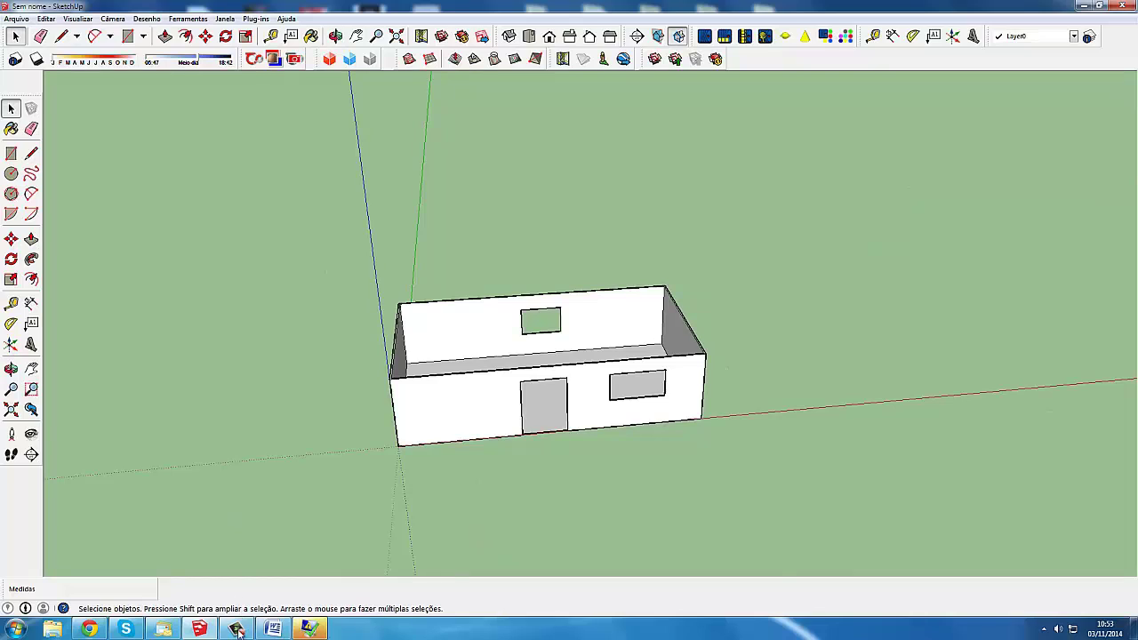